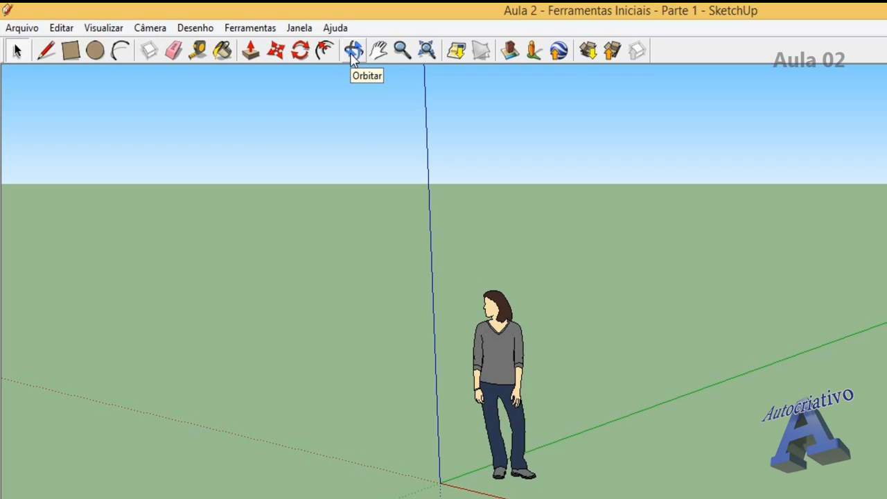
# Step: Orbit and pan the empty scene to view the standing figure and the axes from different angles
pyautogui.click(351, 54)
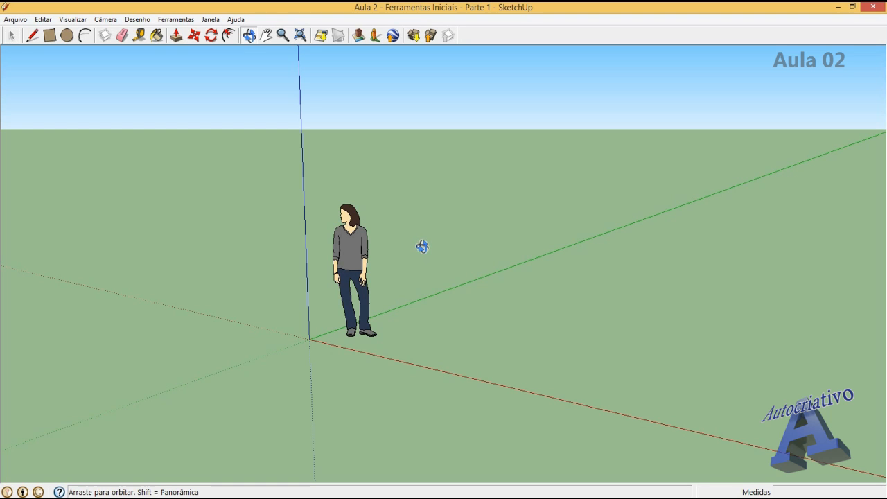
pyautogui.moveTo(422, 247); pyautogui.dragTo(474, 270)
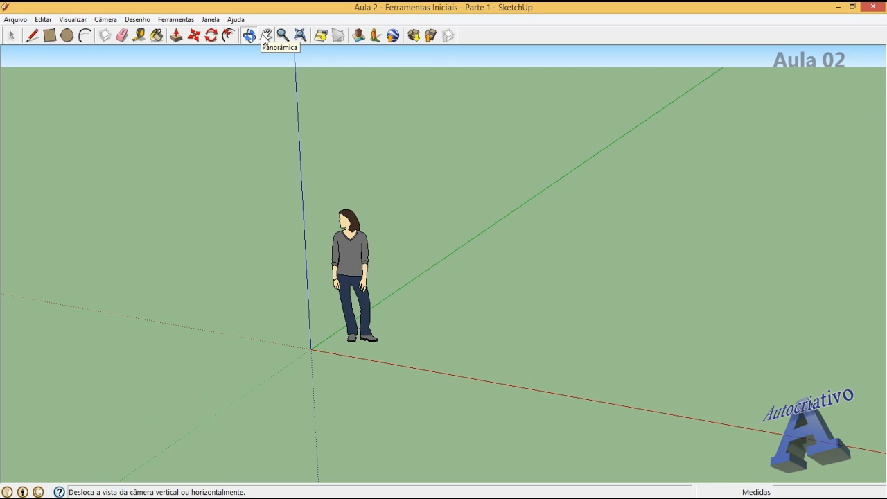
pyautogui.click(264, 40)
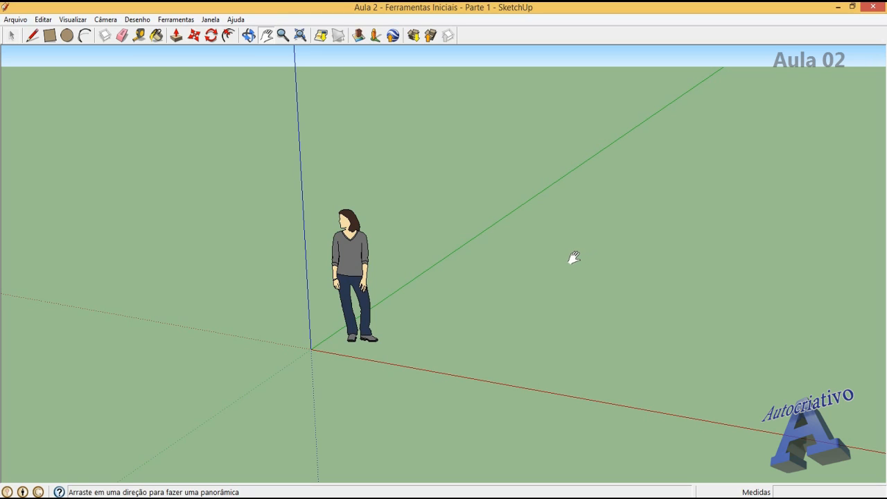
pyautogui.moveTo(572, 257); pyautogui.dragTo(446, 272)
pyautogui.click(249, 35)
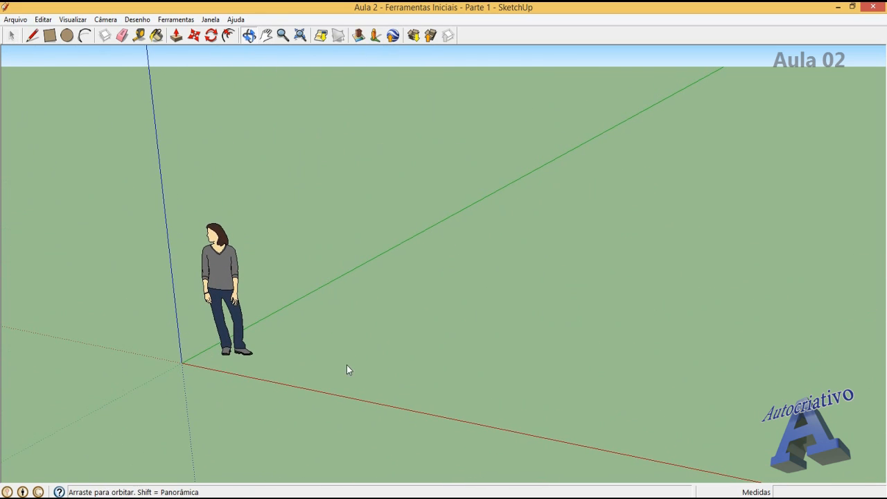
pyautogui.moveTo(348, 368); pyautogui.dragTo(321, 362)
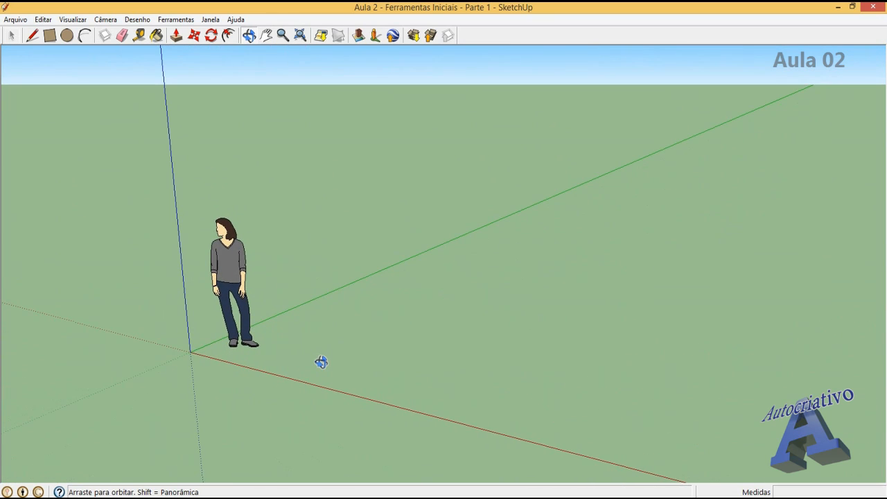
pyautogui.click(267, 39)
pyautogui.moveTo(519, 333); pyautogui.dragTo(480, 301)
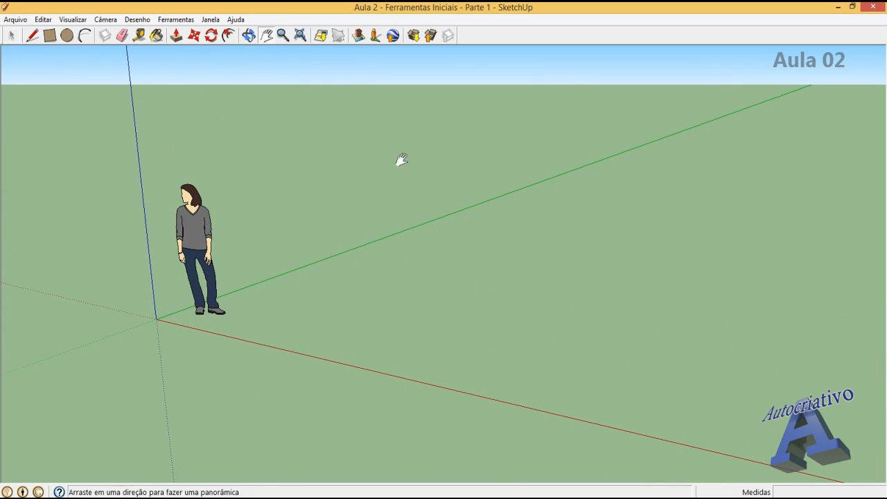
# Step: Zoom in closer on the scene with the Zoom tool
pyautogui.click(284, 38)
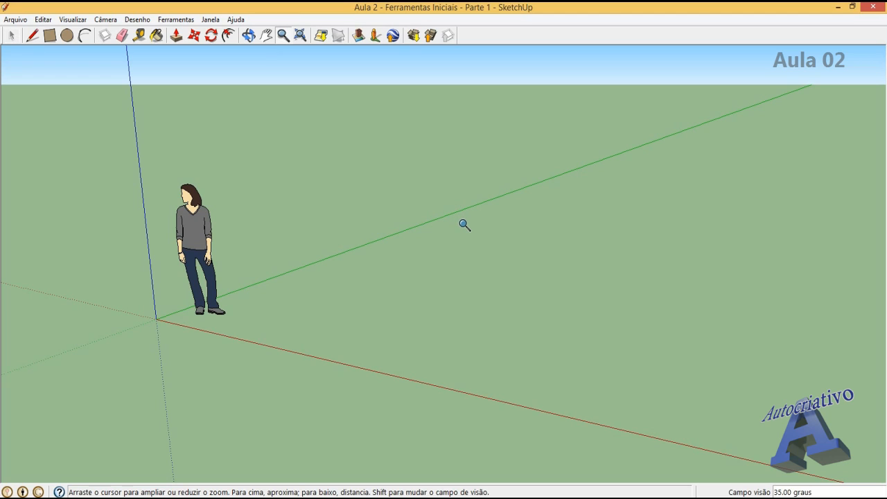
pyautogui.moveTo(464, 225); pyautogui.dragTo(499, 183)
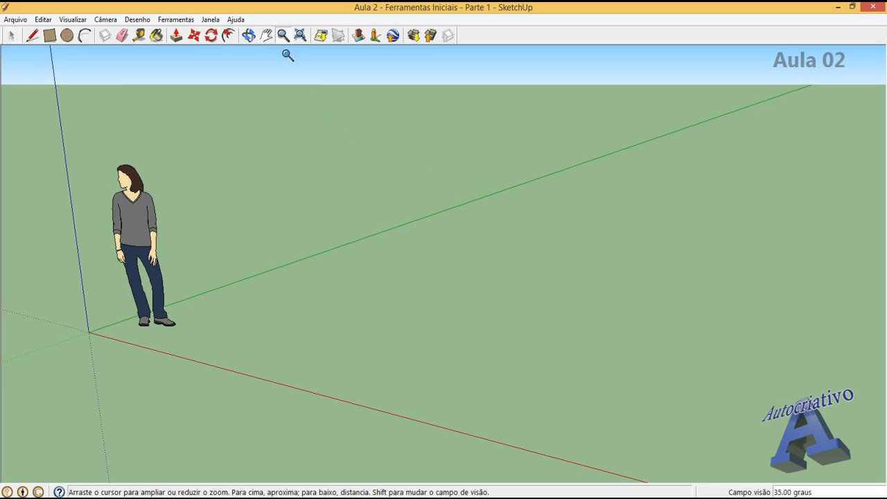
pyautogui.click(248, 35)
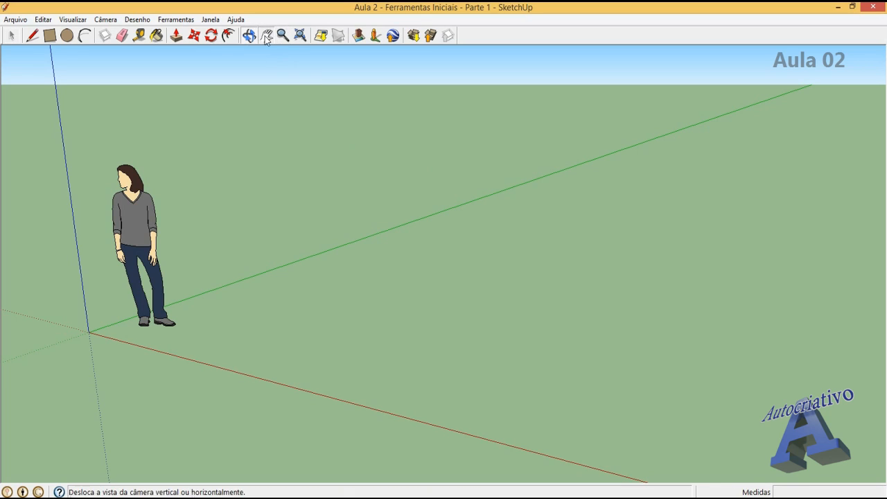
pyautogui.click(283, 35)
# Step: Zoom in and out on the scene with Orbit active, then move slightly closer using the Zoom tool
pyautogui.click(249, 36)
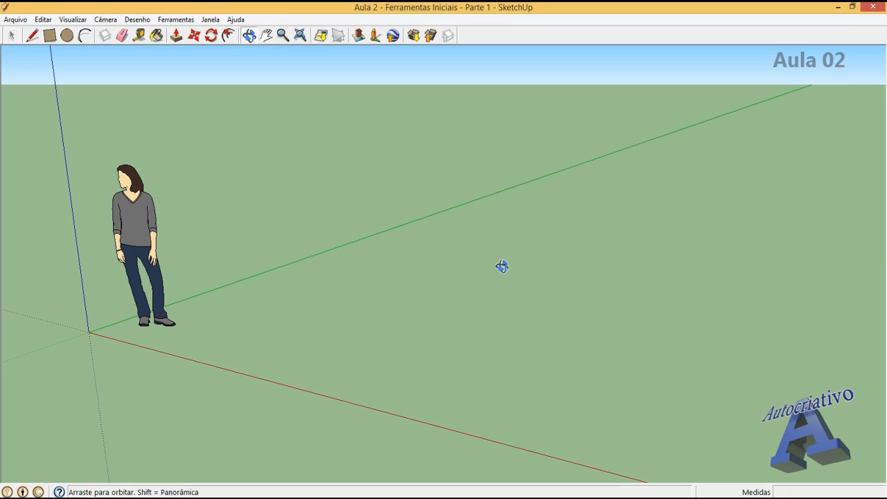
pyautogui.scroll(3, 503, 257)
pyautogui.scroll(1, 504, 255)
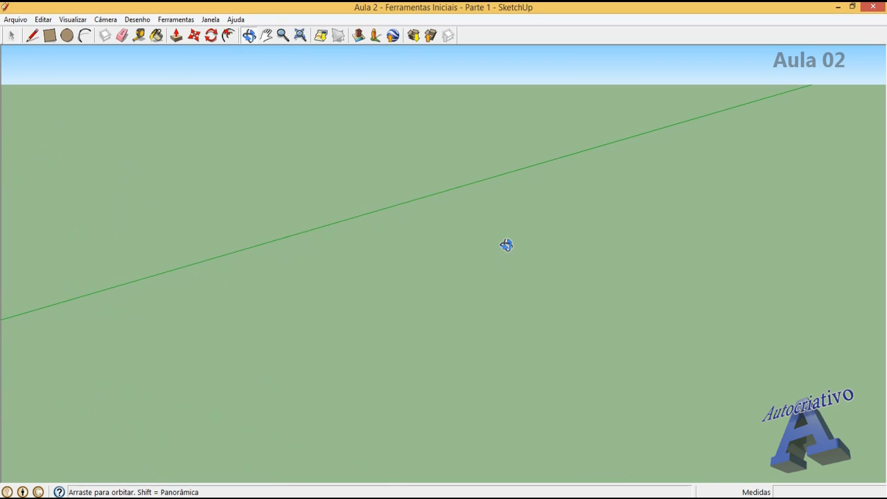
pyautogui.scroll(-4, 523, 258)
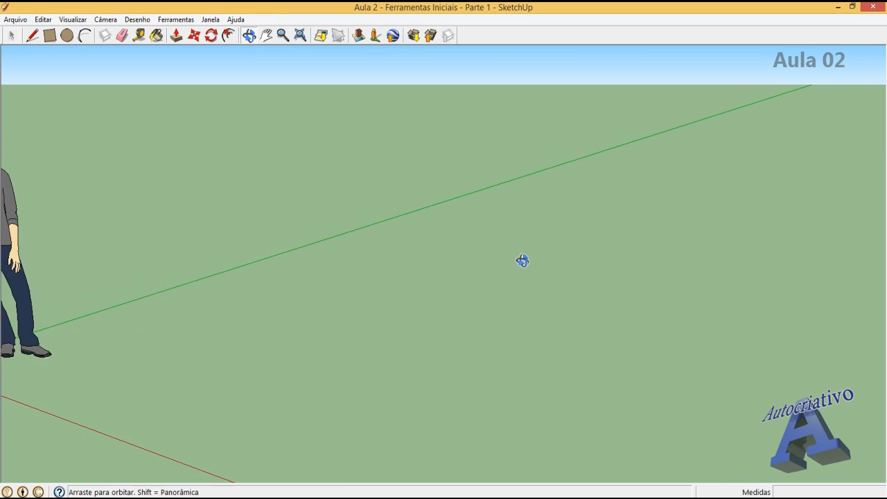
pyautogui.scroll(-2, 501, 259)
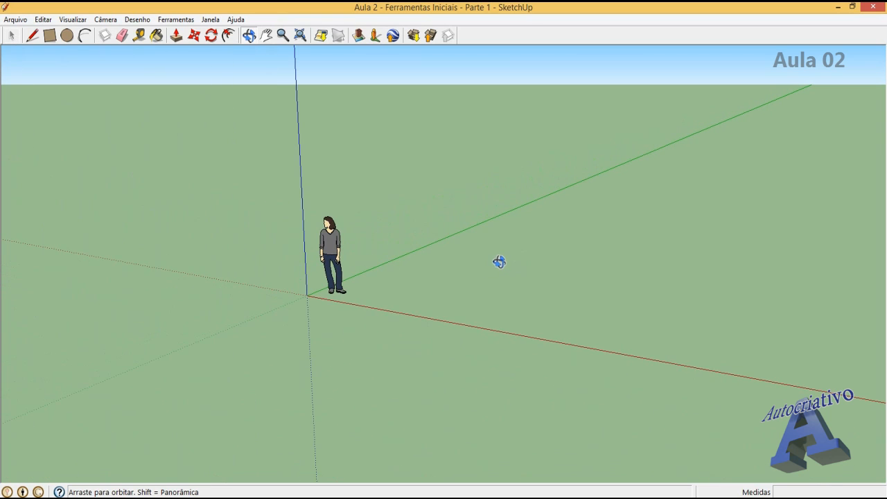
pyautogui.scroll(1, 499, 258)
pyautogui.scroll(2, 499, 258)
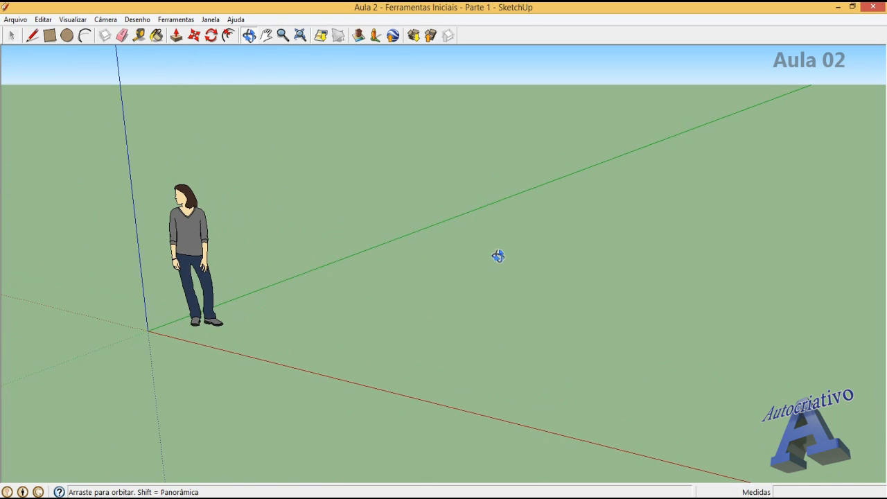
pyautogui.click(283, 36)
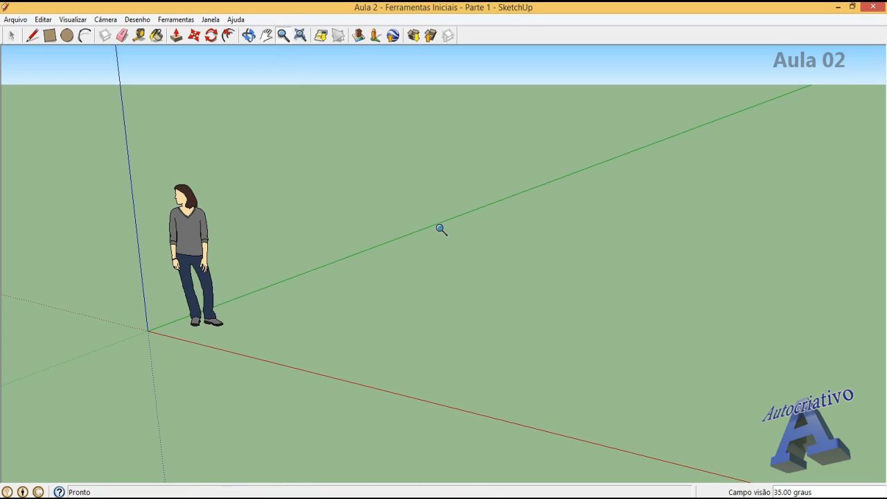
pyautogui.moveTo(441, 230); pyautogui.dragTo(453, 214)
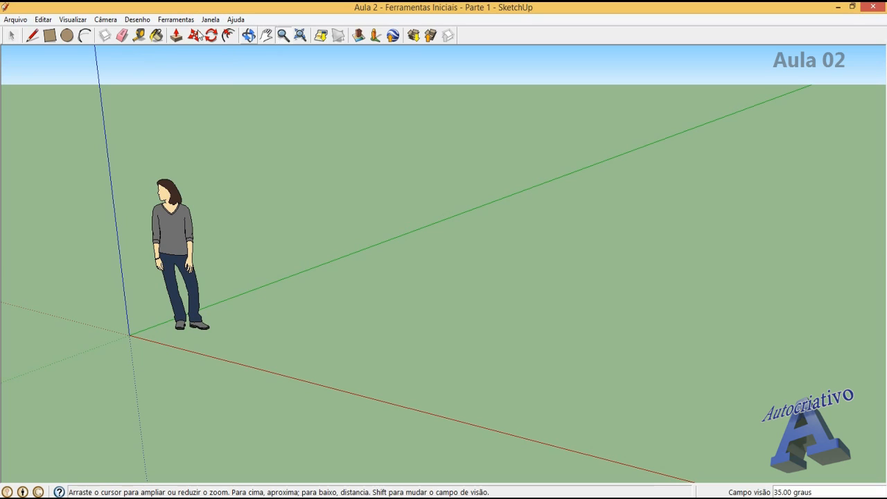
# Step: Activate the Line tool and zoom in and out around the figure while keeping it active
pyautogui.click(32, 35)
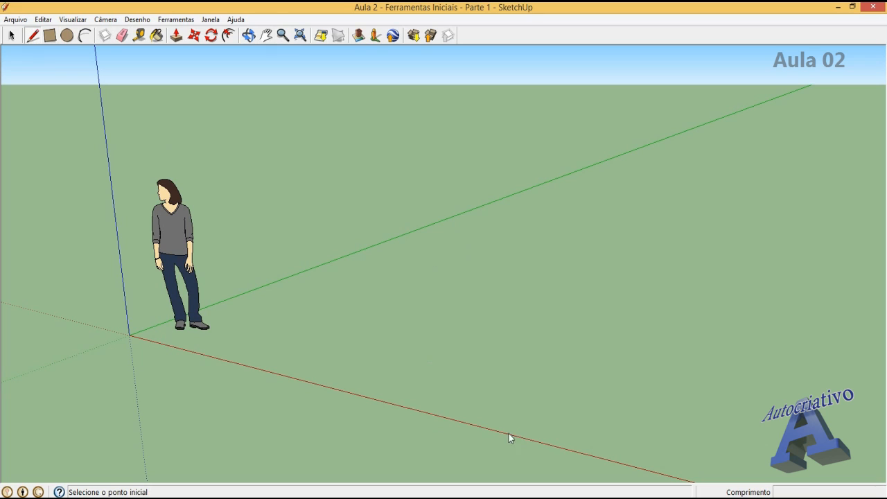
pyautogui.scroll(-4, 532, 250)
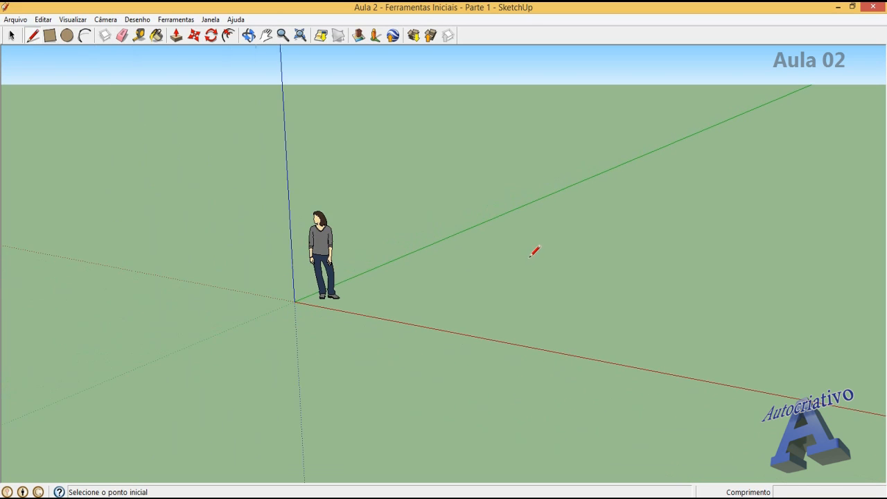
pyautogui.scroll(3, 535, 264)
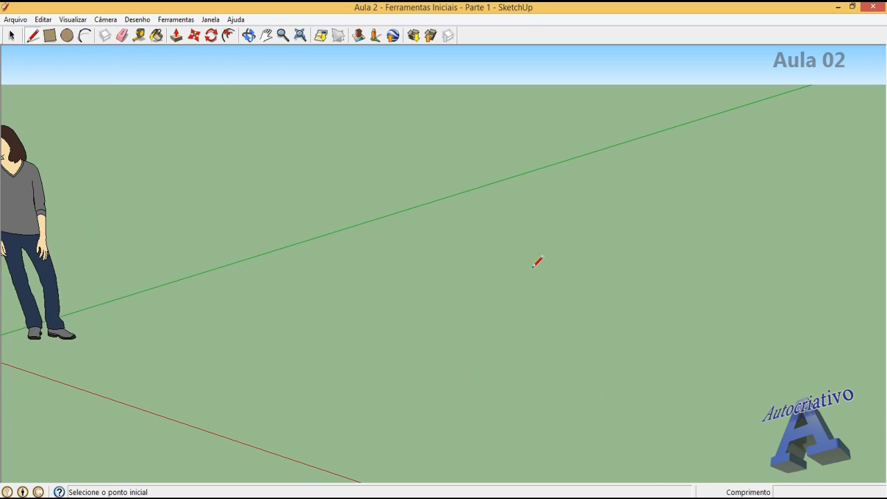
pyautogui.scroll(-3, 534, 267)
pyautogui.scroll(3, 537, 266)
pyautogui.scroll(-2, 537, 267)
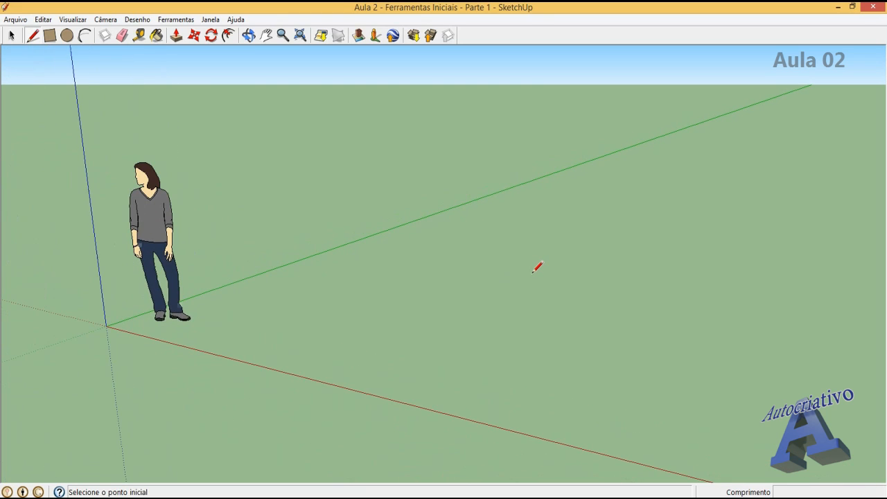
pyautogui.scroll(1, 537, 267)
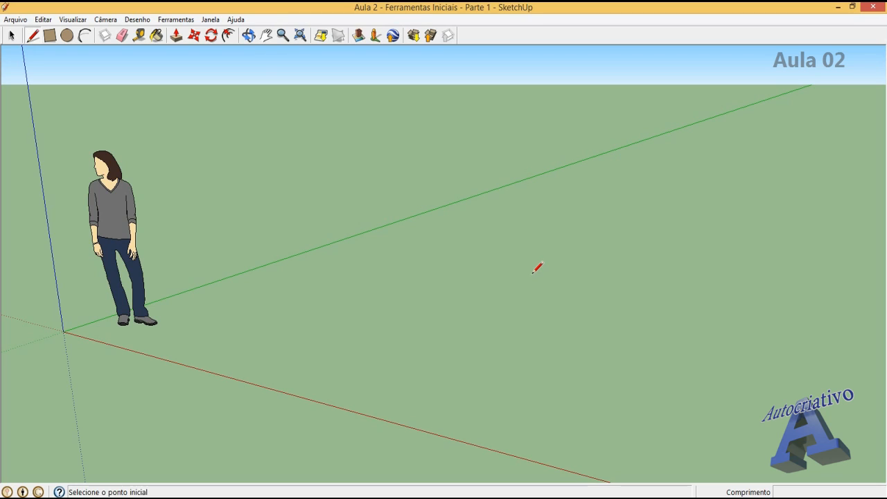
# Step: Switch to the front view and orbit from it to an angled view of the axes
pyautogui.press('o')
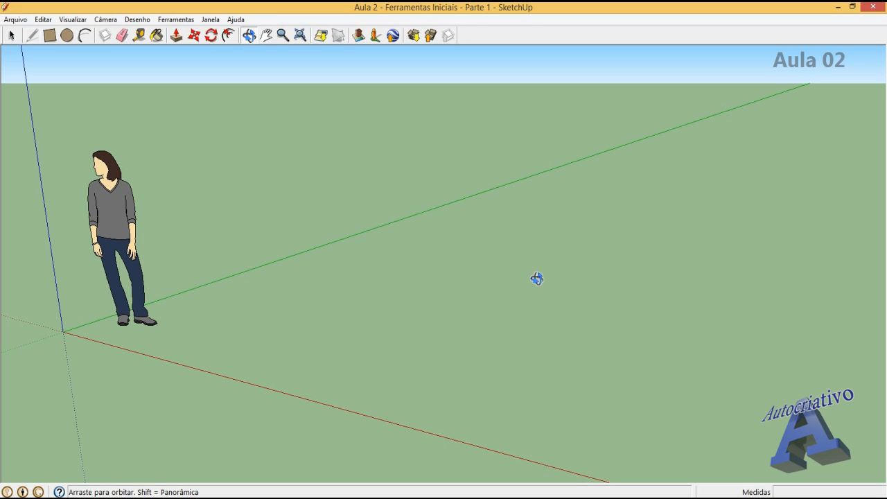
pyautogui.press('F3')
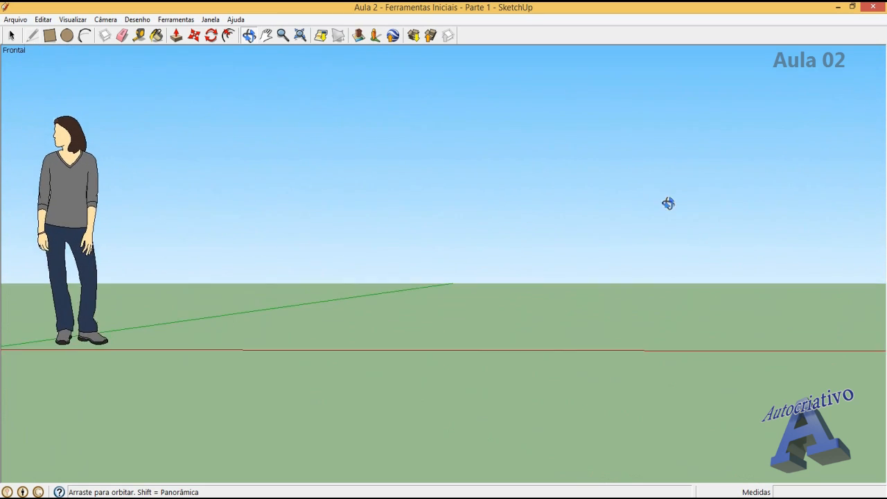
pyautogui.moveTo(667, 203); pyautogui.dragTo(529, 225)
# Step: Return to the Line tool and zoom the angled view out and back in
pyautogui.press('l')
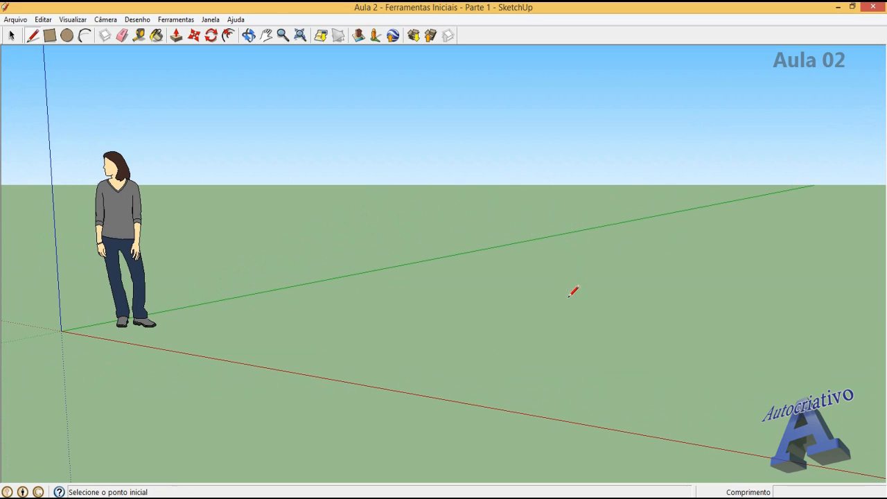
pyautogui.scroll(-1, 600, 320)
pyautogui.scroll(-2, 600, 320)
pyautogui.scroll(3, 598, 319)
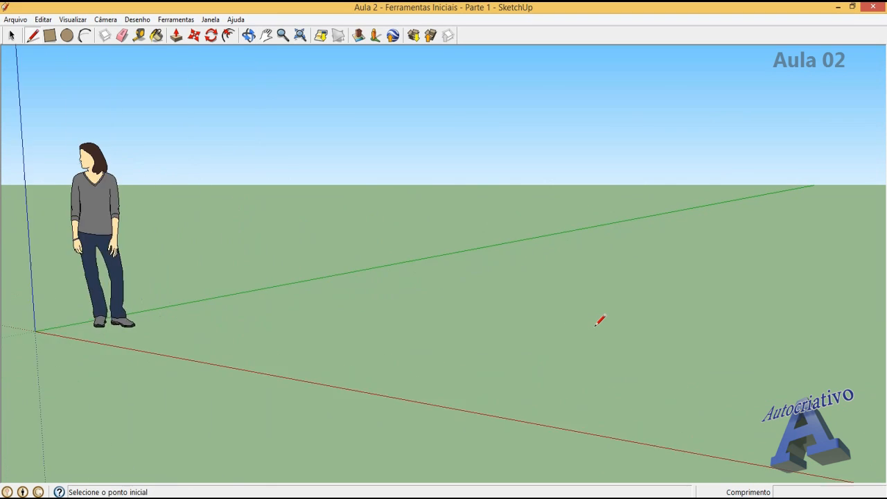
pyautogui.scroll(-1, 598, 319)
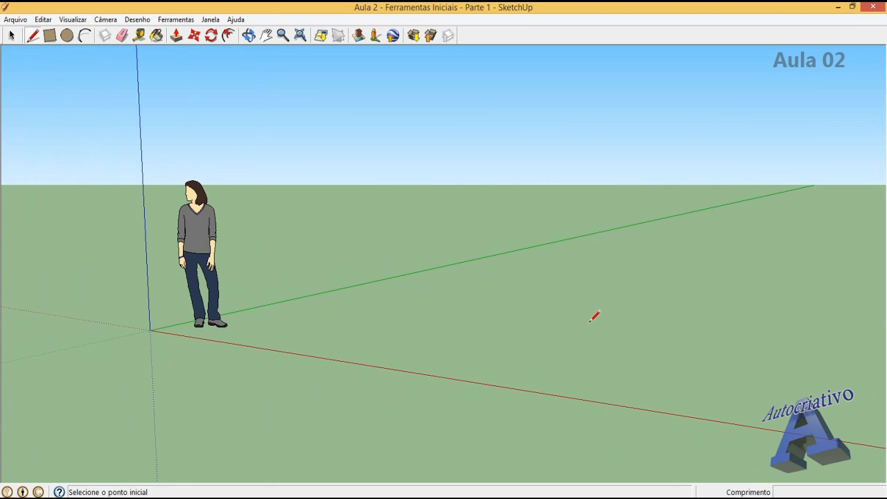
# Step: Orbit the scene from the Line tool, returning to the Line tool after each view change
pyautogui.moveTo(594, 316); pyautogui.dragTo(500, 315, button='middle')
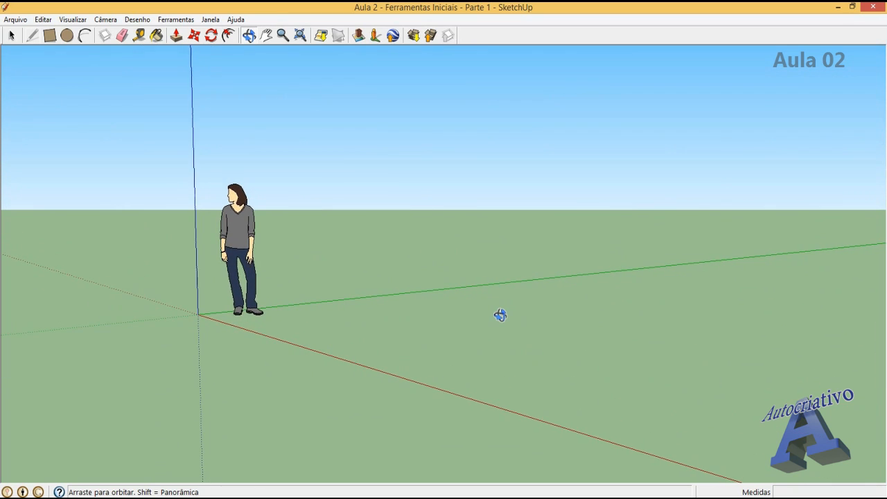
pyautogui.moveTo(500, 315); pyautogui.dragTo(528, 279)
pyautogui.press('l')
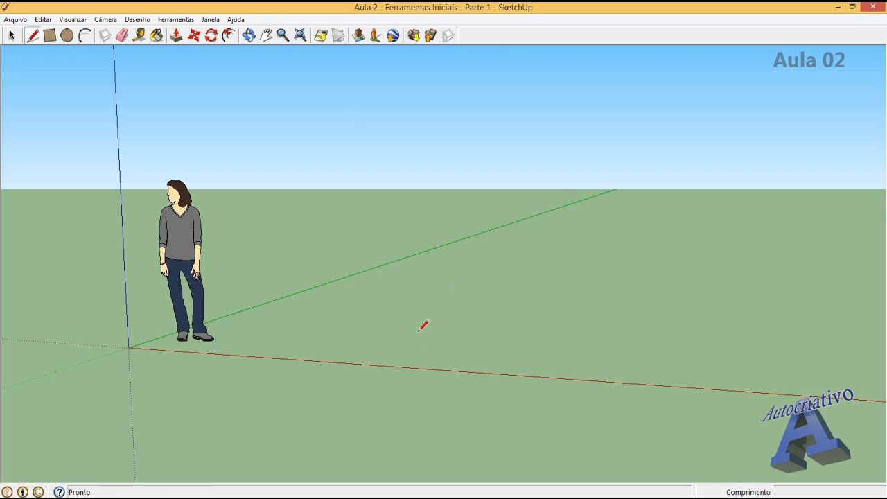
pyautogui.click(248, 36)
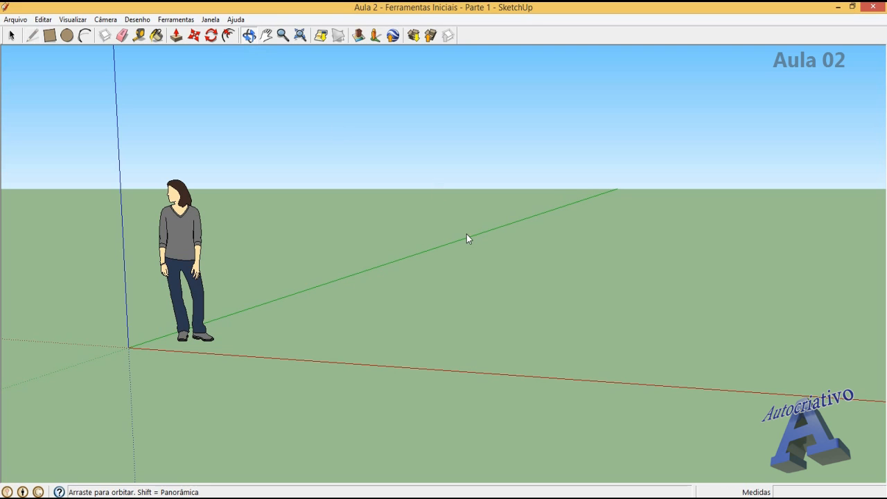
pyautogui.moveTo(505, 252)
pyautogui.mouseDown()
pyautogui.moveTo(500, 265)
pyautogui.moveTo(515, 249)
pyautogui.mouseUp()
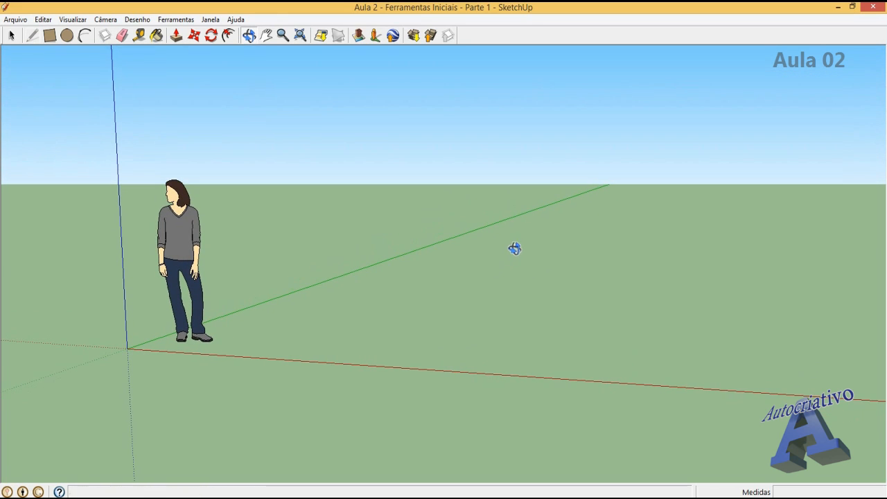
pyautogui.click(33, 36)
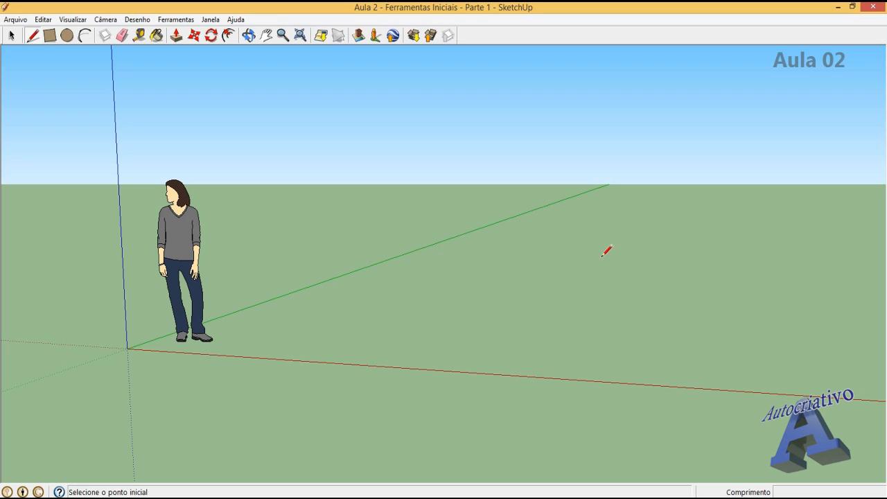
# Step: Orbit the scene to a lower viewing angle, then switch to Pan and back to Orbit
pyautogui.press('o')
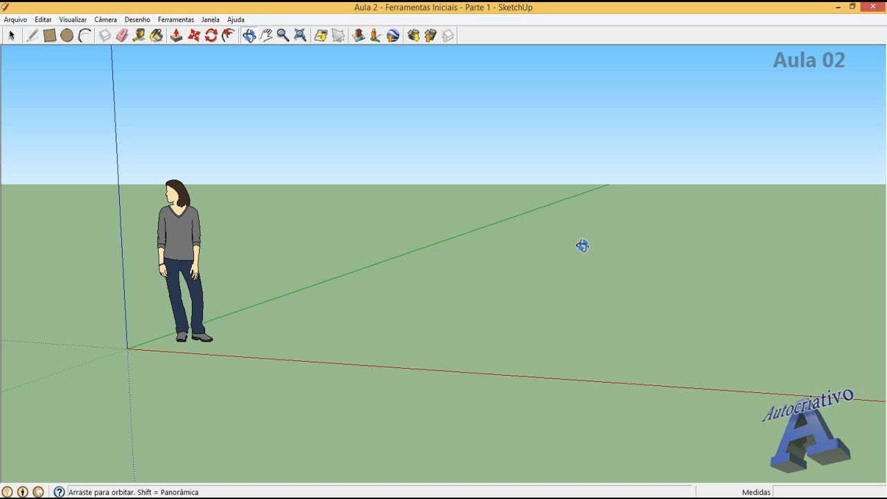
pyautogui.moveTo(582, 245); pyautogui.dragTo(529, 223)
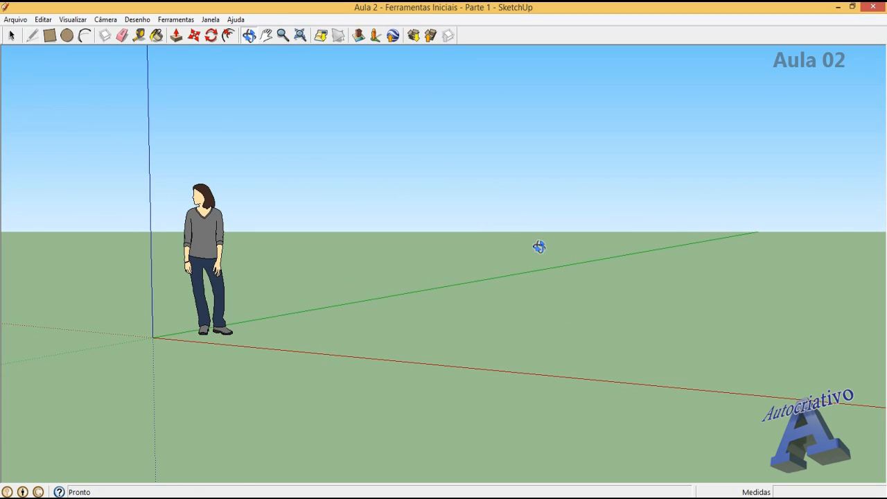
pyautogui.press('h')
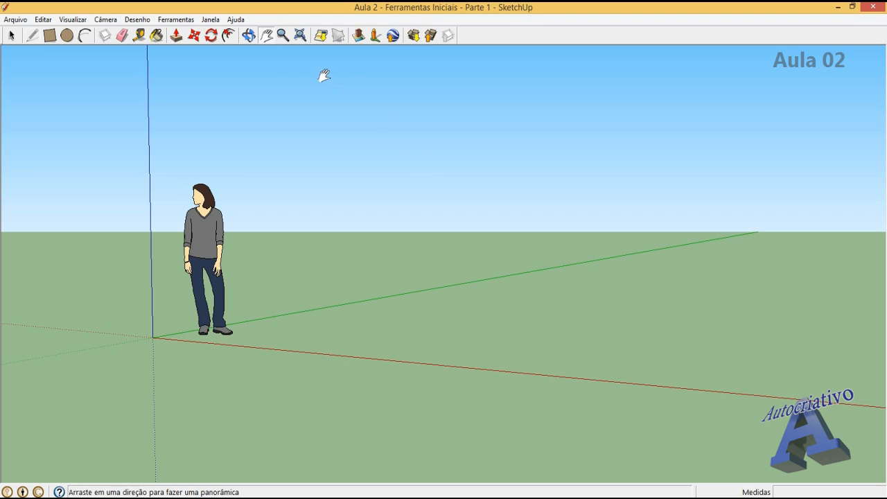
pyautogui.click(249, 36)
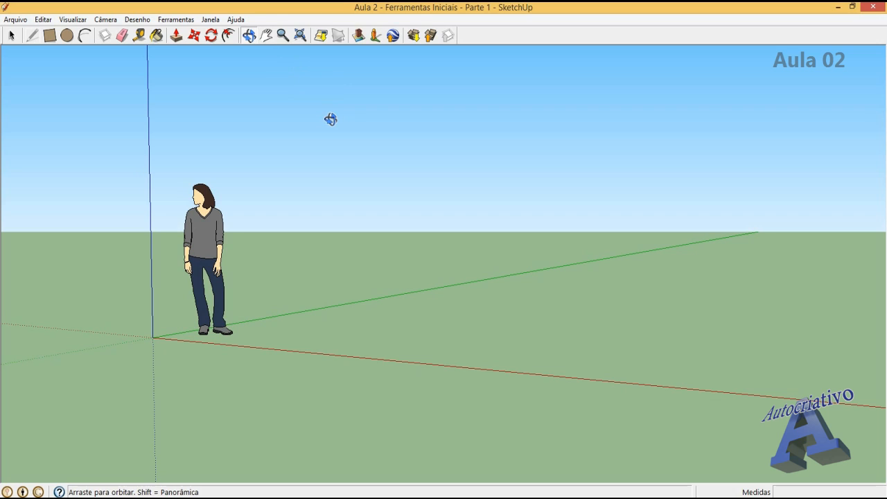
# Step: Switch between the Line, Orbit, Pan and Select tools, ending in Pan
pyautogui.click(33, 36)
pyautogui.press('o')
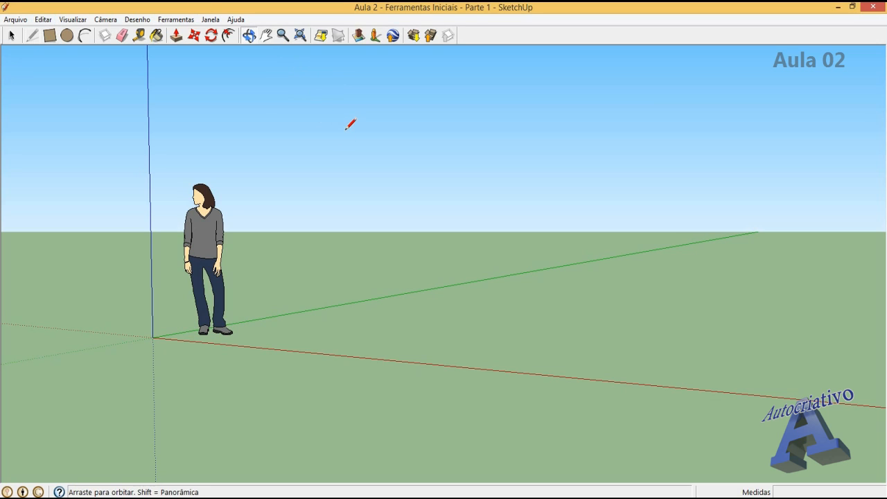
pyautogui.click(267, 39)
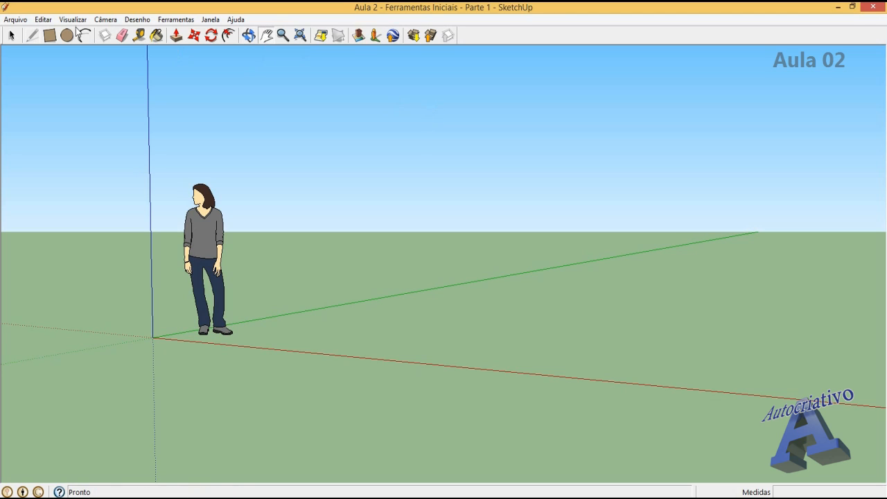
pyautogui.click(11, 35)
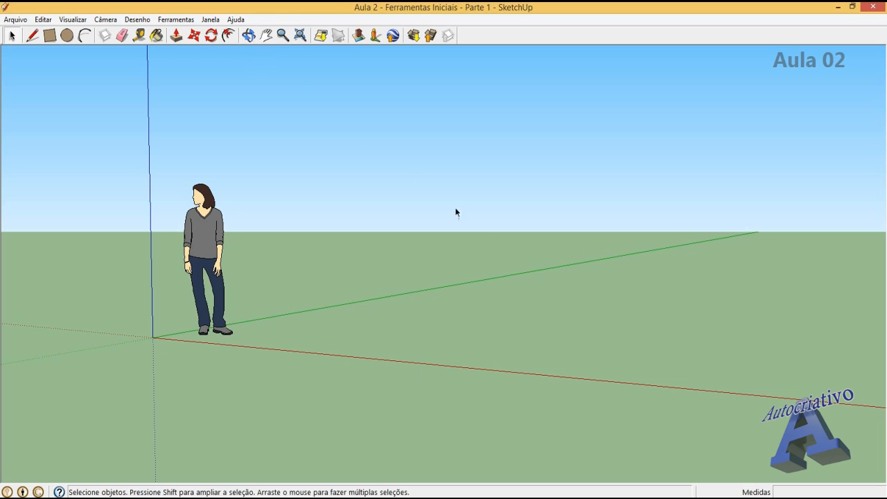
pyautogui.press('o')
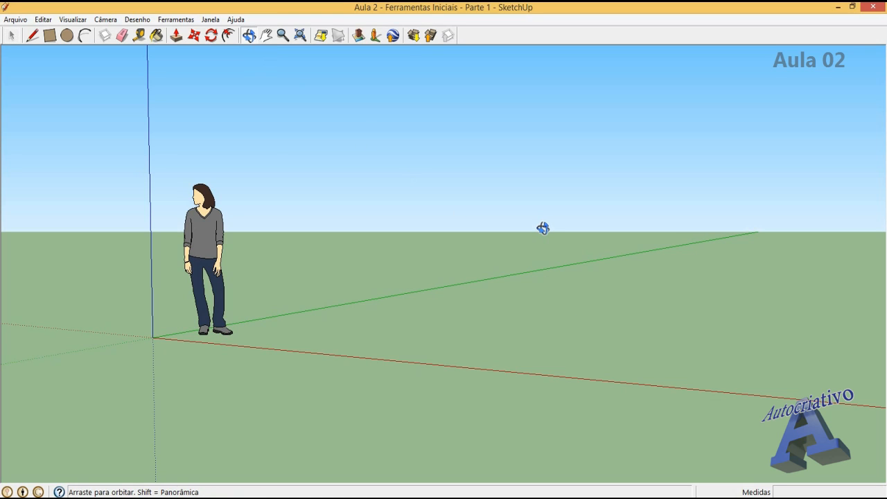
pyautogui.click(268, 39)
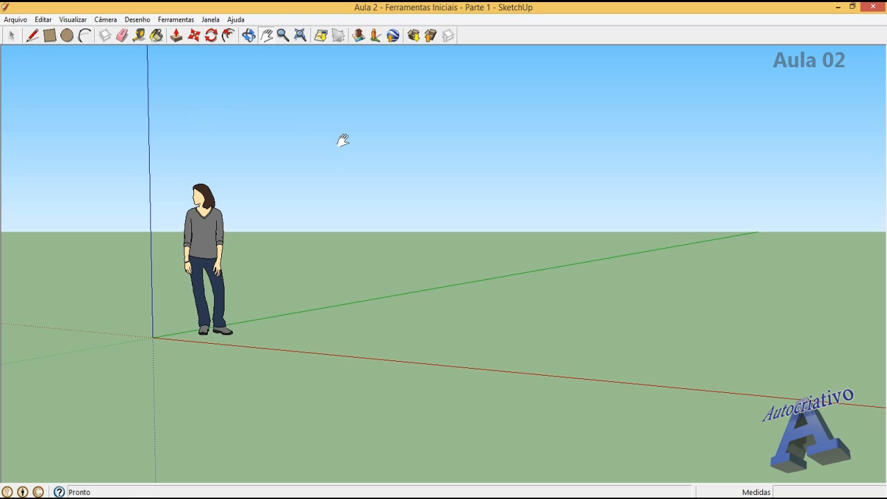
# Step: Alternate between the Line and Eraser tools, and finish by switching to Orbit and Pan
pyautogui.press('l')
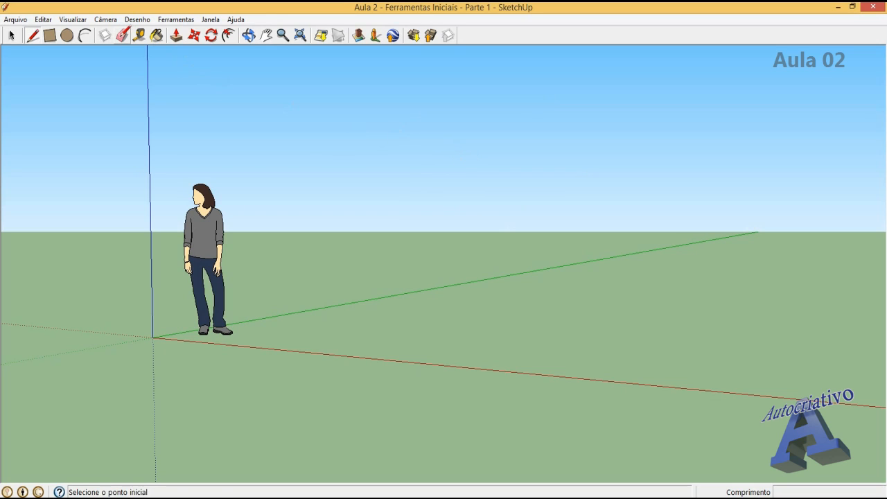
pyautogui.click(122, 36)
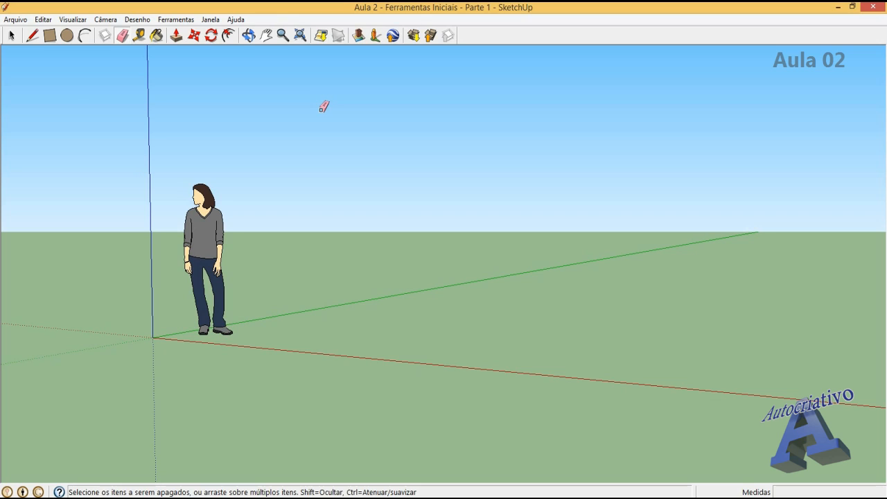
pyautogui.click(32, 35)
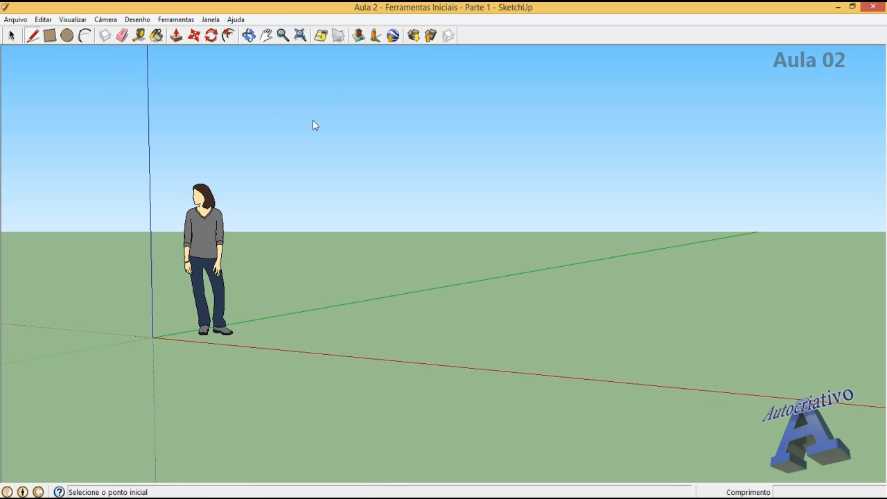
pyautogui.press('e')
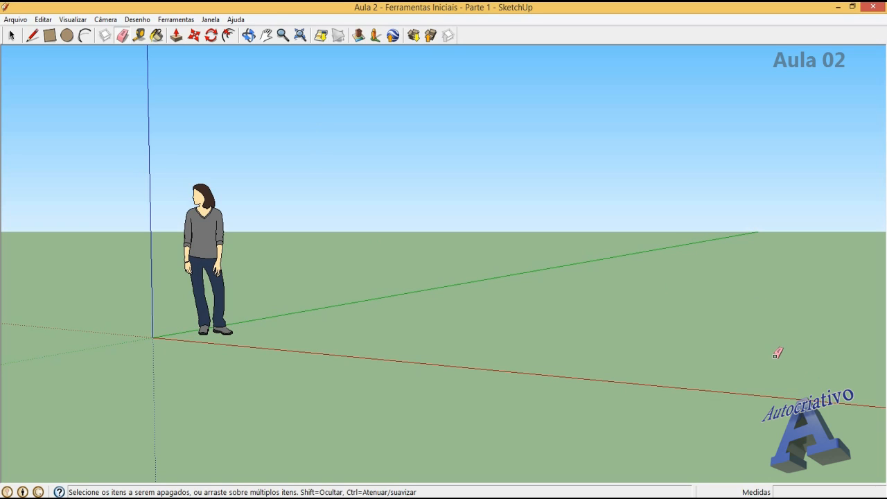
pyautogui.press('l')
pyautogui.press('o')
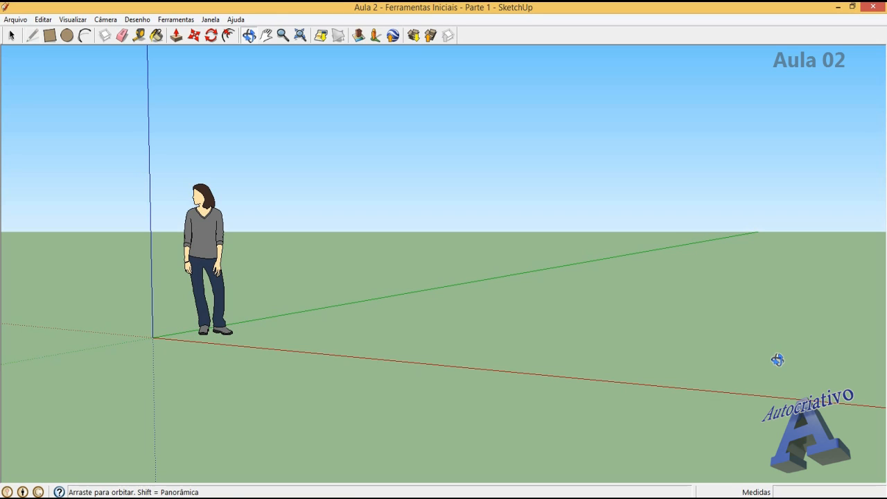
pyautogui.press('h')
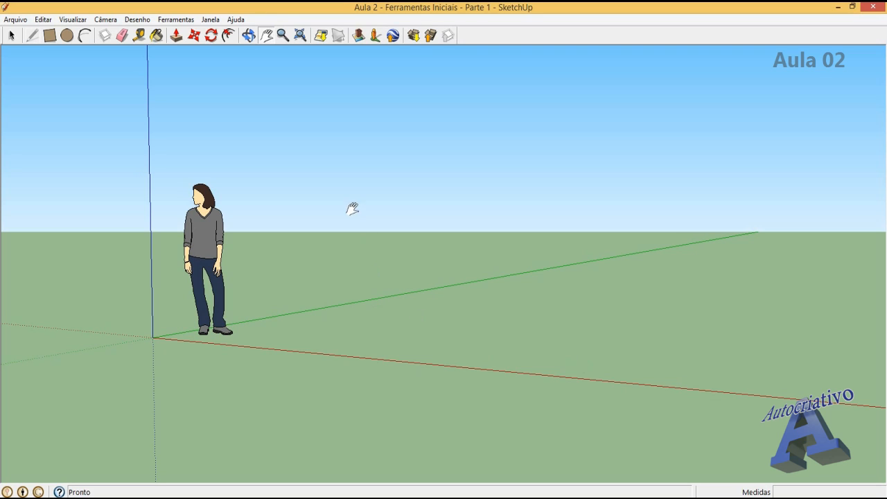
# Step: Orbit the scene to a higher viewing angle and return to the Select tool
pyautogui.click(249, 34)
pyautogui.moveTo(263, 65); pyautogui.dragTo(370, 161)
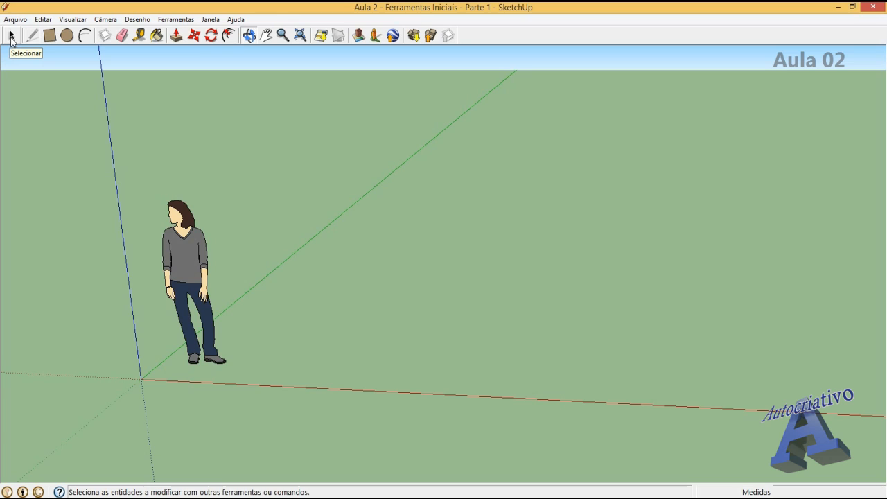
pyautogui.click(12, 38)
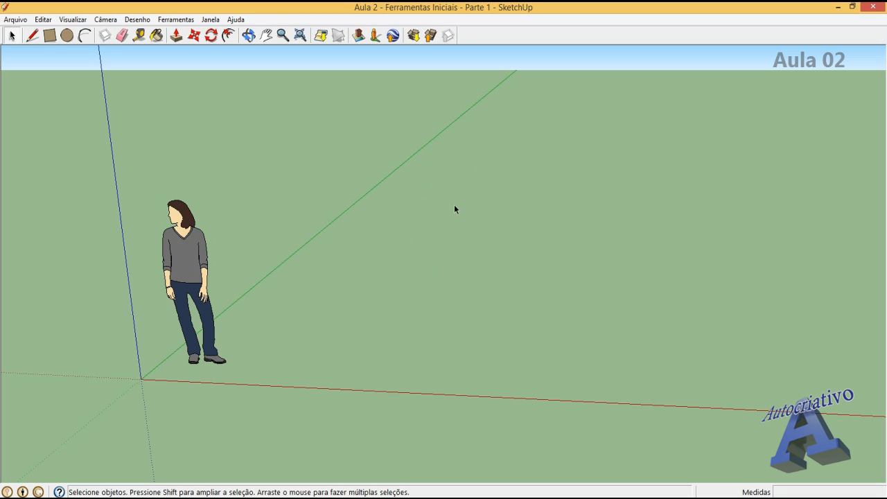
# Step: Practise selection windows over the empty ground, select the human figure with one, and clear the selection
pyautogui.moveTo(455, 205); pyautogui.dragTo(630, 392)
pyautogui.moveTo(586, 112); pyautogui.dragTo(397, 340)
pyautogui.moveTo(479, 92); pyautogui.dragTo(707, 362)
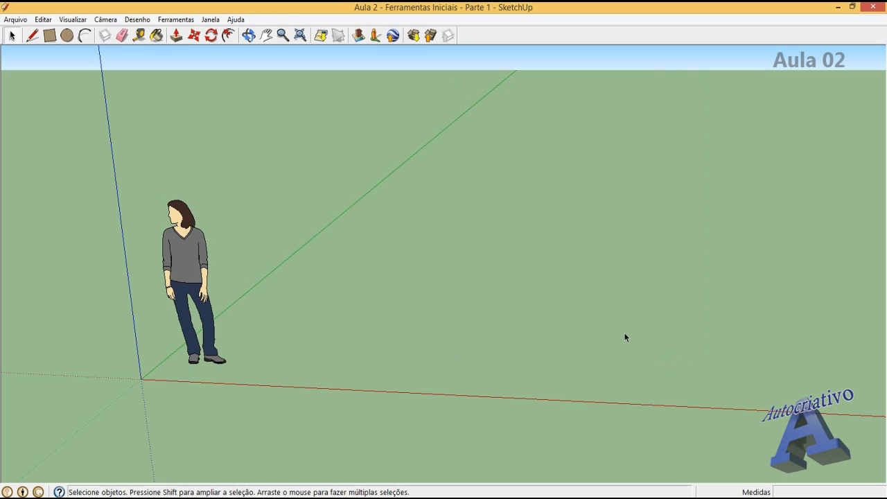
pyautogui.moveTo(373, 135); pyautogui.dragTo(546, 308)
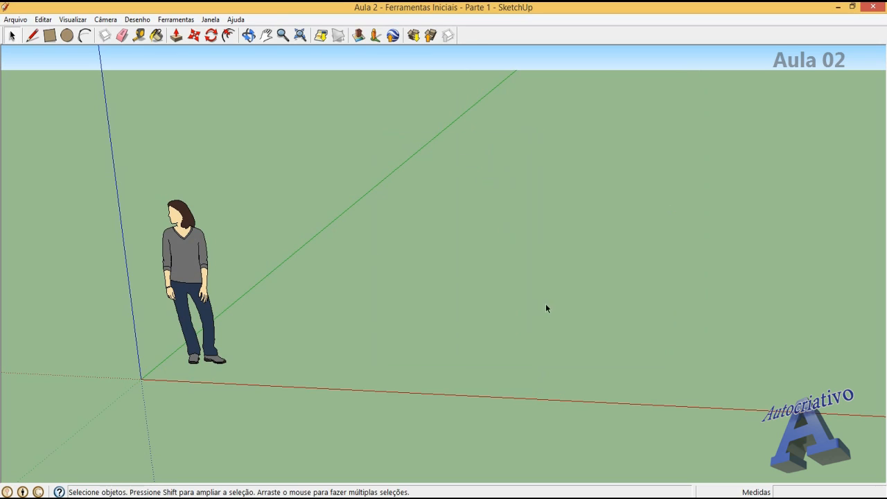
pyautogui.moveTo(576, 198); pyautogui.dragTo(670, 416)
pyautogui.moveTo(125, 180); pyautogui.dragTo(301, 420)
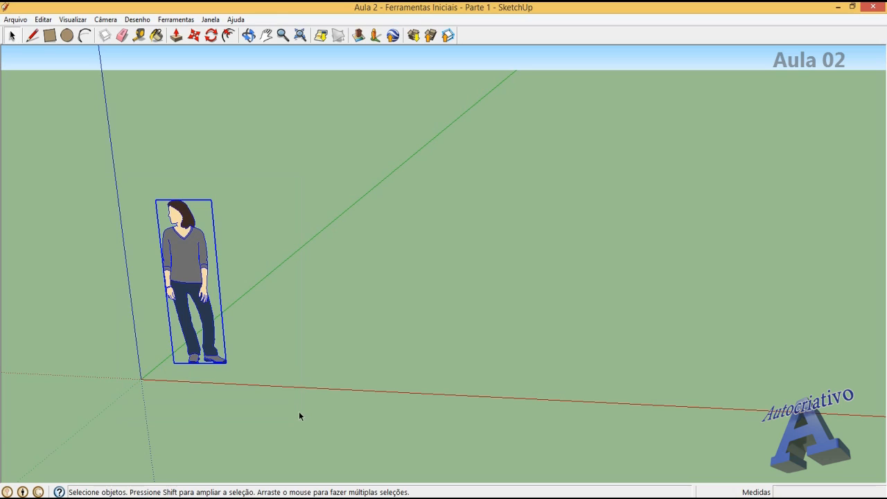
pyautogui.click(271, 212)
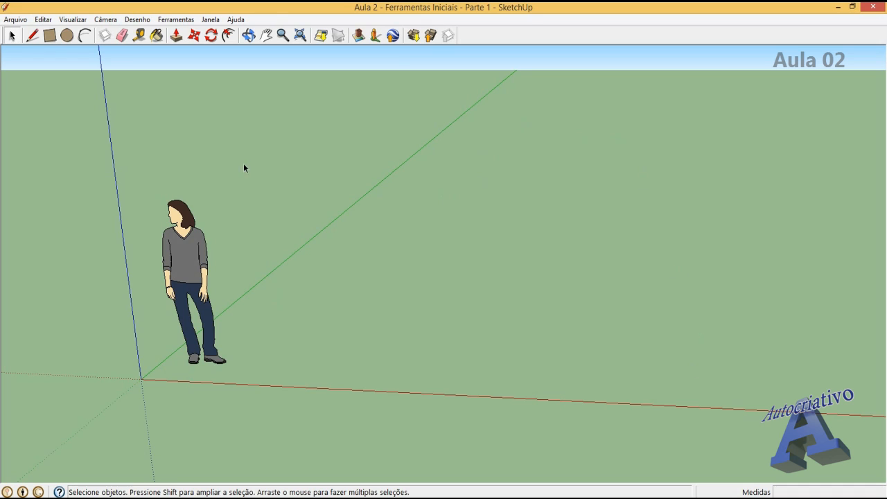
# Step: Orbit the scene slightly sideways in both directions, switching to the Select tool in between
pyautogui.click(252, 39)
pyautogui.moveTo(390, 417)
pyautogui.mouseDown()
pyautogui.moveTo(415, 422)
pyautogui.moveTo(407, 417)
pyautogui.mouseUp()
pyautogui.click(13, 34)
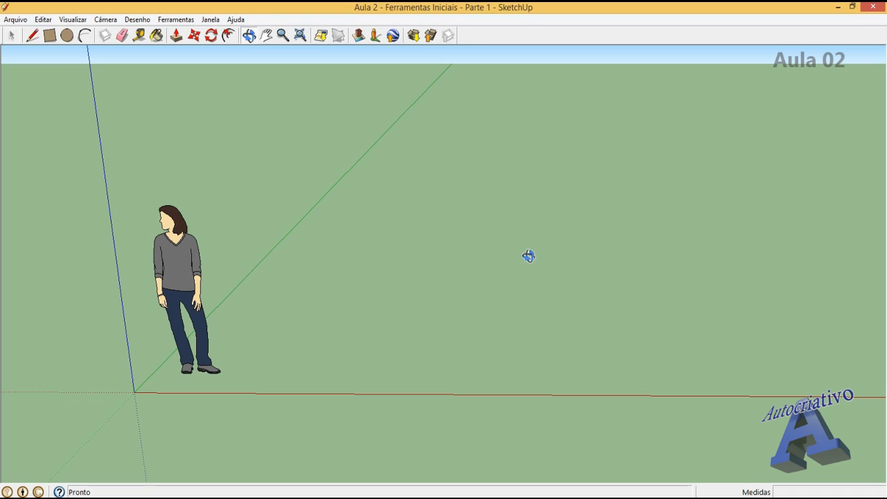
pyautogui.moveTo(524, 257); pyautogui.dragTo(512, 257)
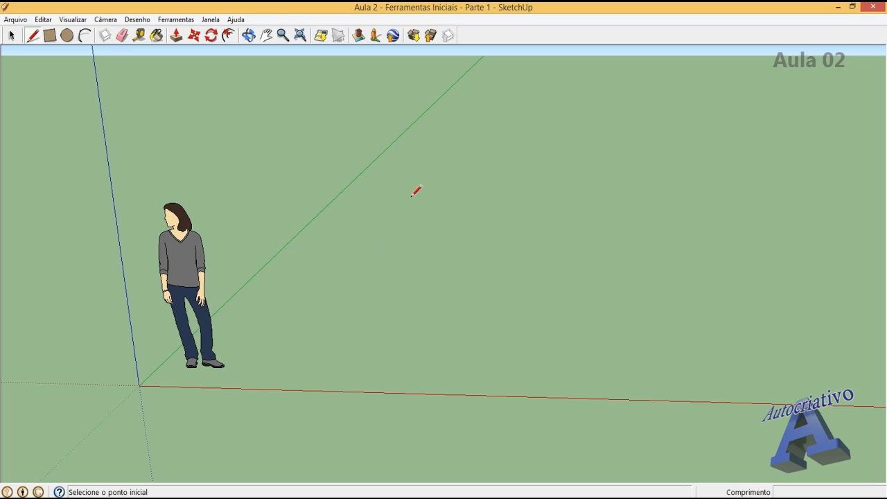
# Step: Draw a freehand diagonal line on the ground beside the green axis and orbit to view it from another angle
pyautogui.click(383, 277)
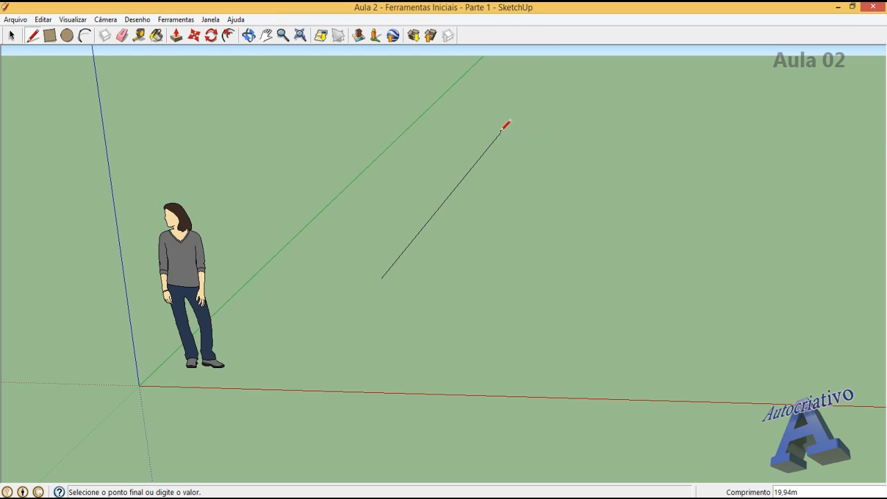
pyautogui.click(464, 98)
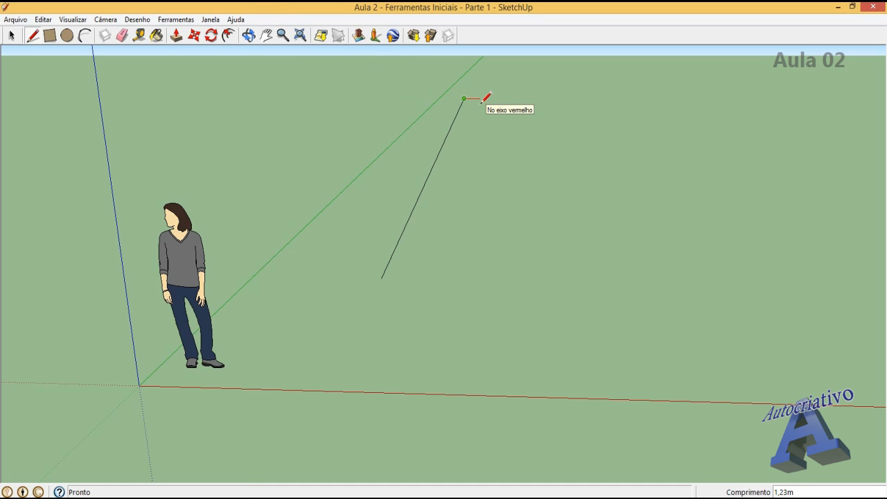
pyautogui.press('o')
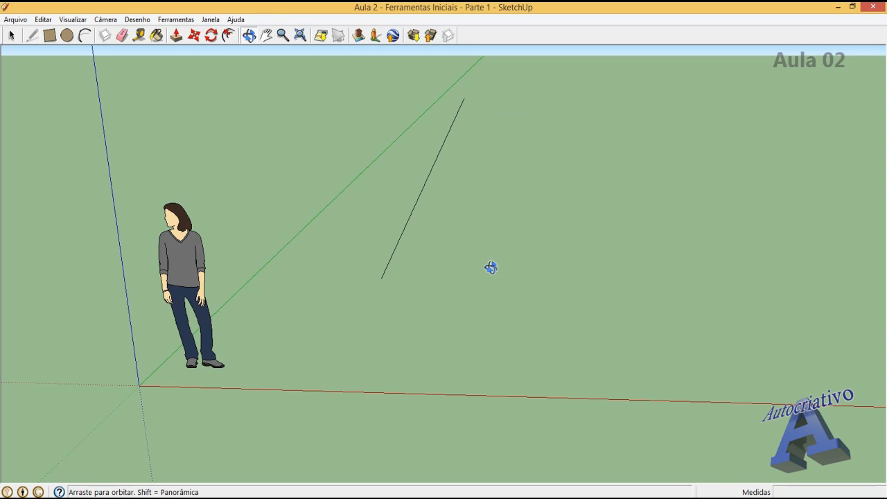
pyautogui.moveTo(491, 265); pyautogui.dragTo(431, 276)
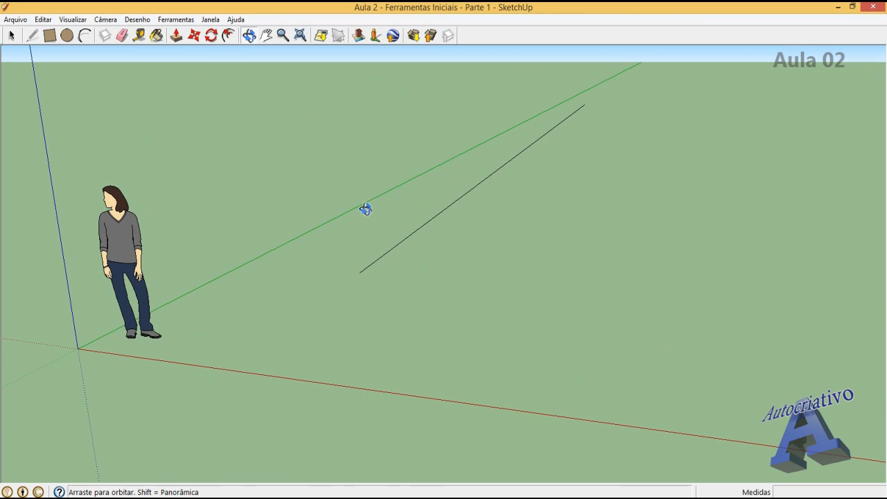
# Step: Return to the Line tool and try a line from the far endpoint of the diagonal line
pyautogui.click(32, 36)
pyautogui.click(584, 104)
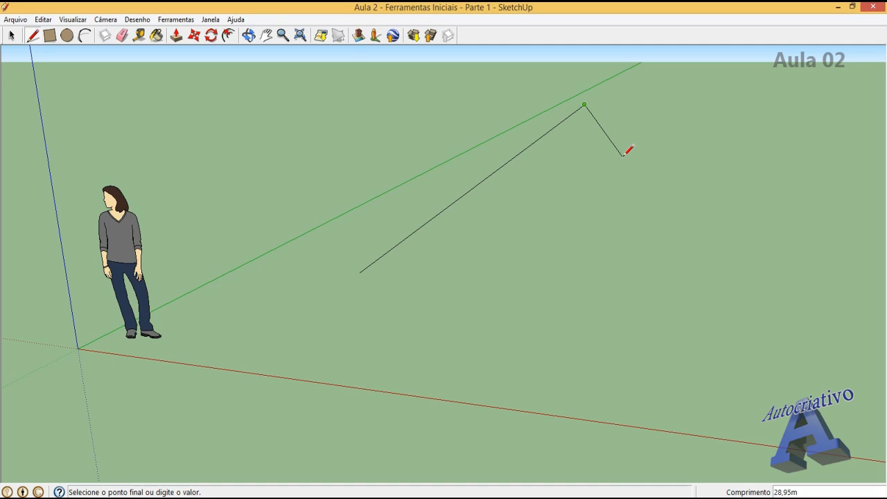
pyautogui.press('Escape')
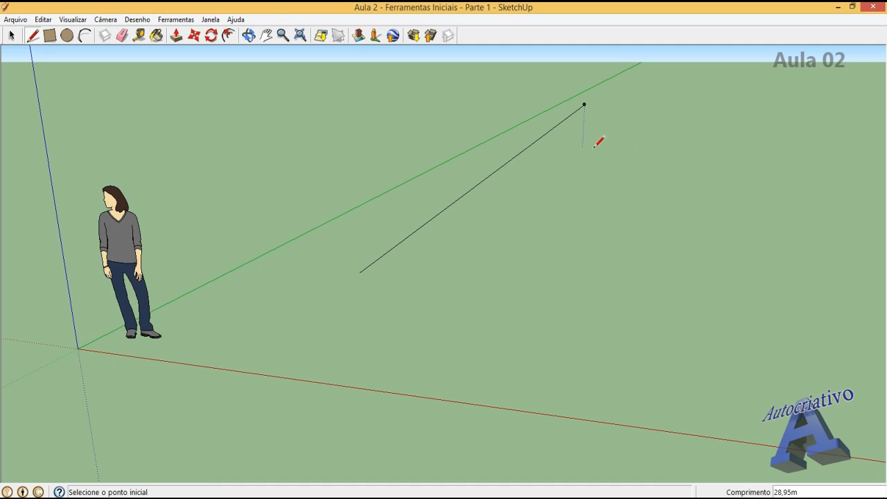
# Step: Draw a line from the diagonal line's near endpoint, running roughly along the red axis direction, and end the chain
pyautogui.click(363, 270)
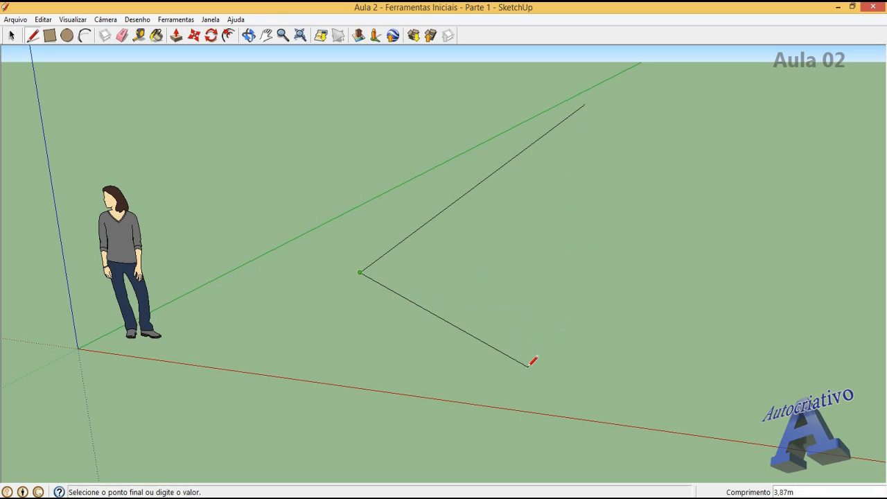
pyautogui.click(594, 293)
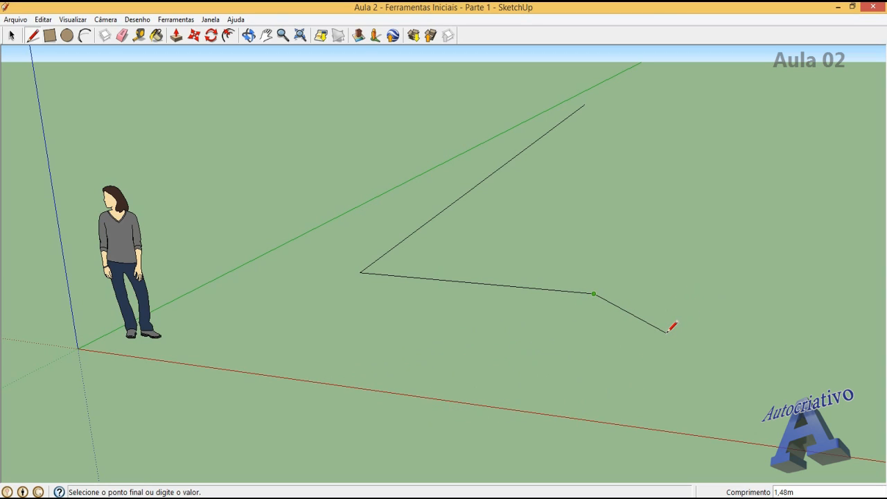
pyautogui.press('Escape')
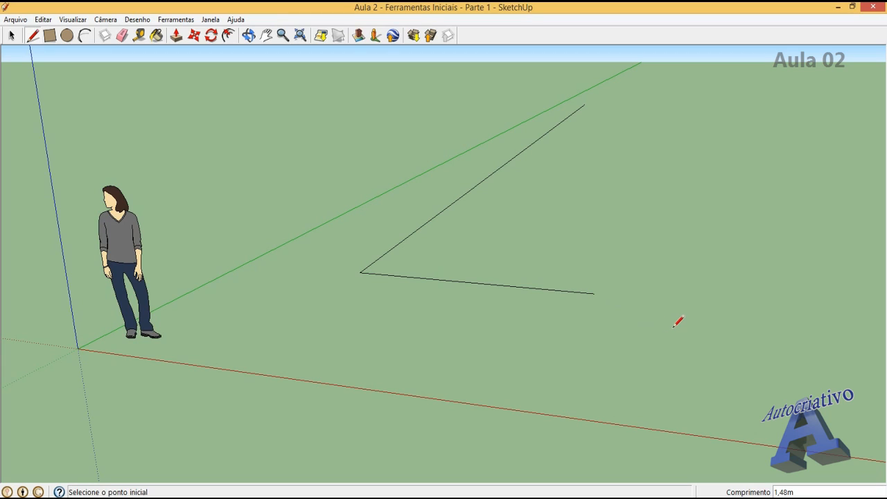
# Step: Draw a vertical line along the blue axis direction from the corner shared by the two ground lines
pyautogui.click(360, 271)
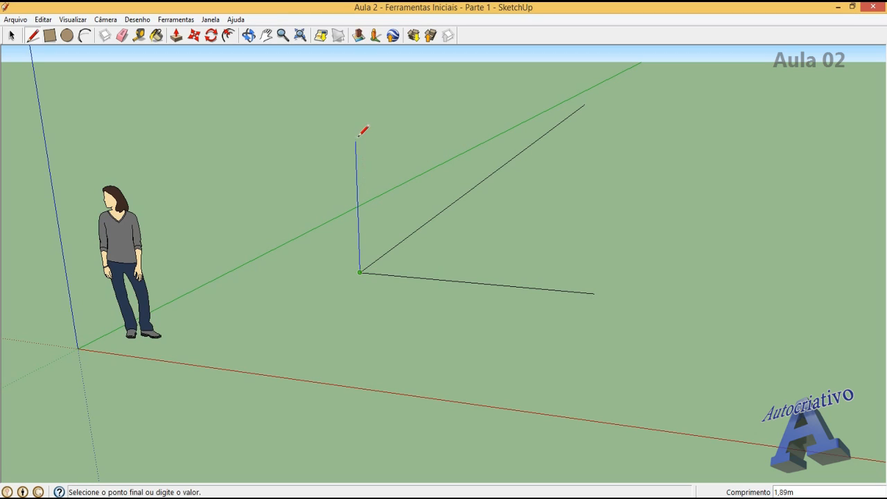
pyautogui.click(355, 109)
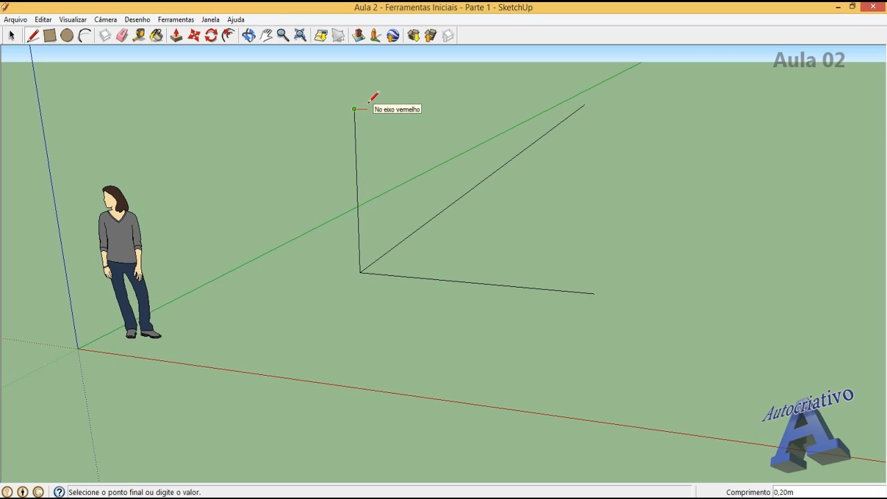
pyautogui.press('Escape')
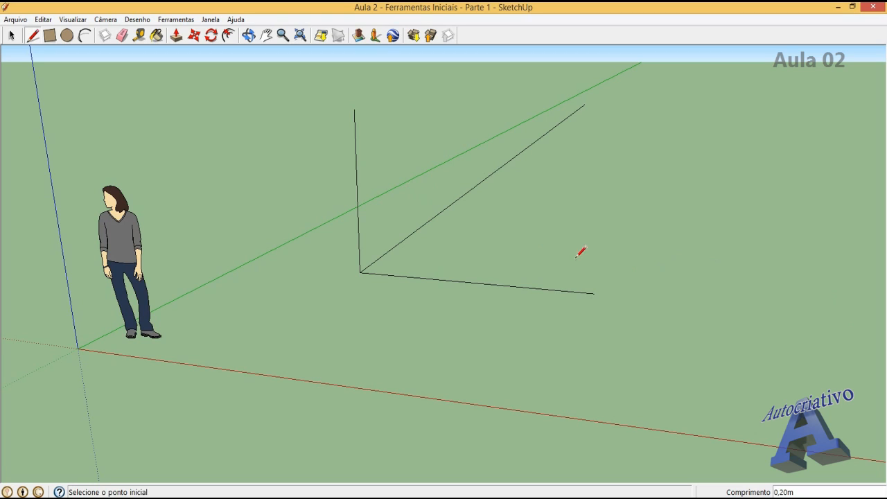
# Step: Try a blue-axis line between the existing lines, and draw a separate short line nearer the red axis, roughly along its direction
pyautogui.click(535, 251)
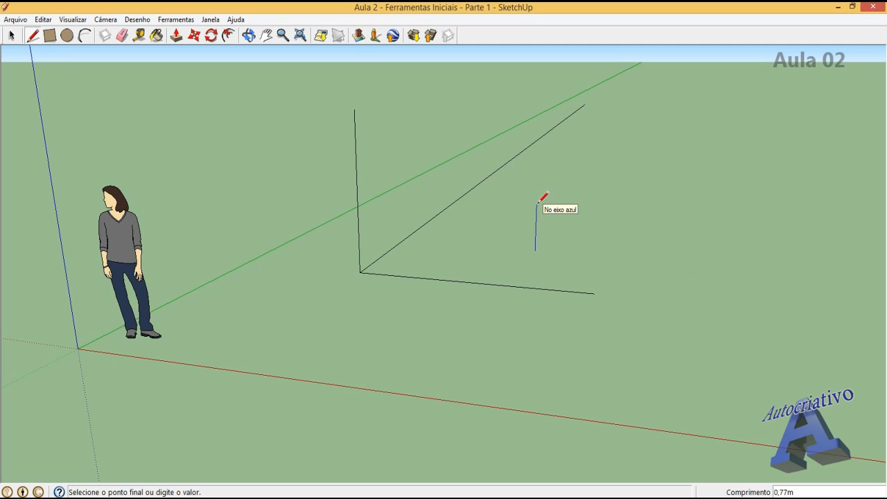
pyautogui.press('Escape')
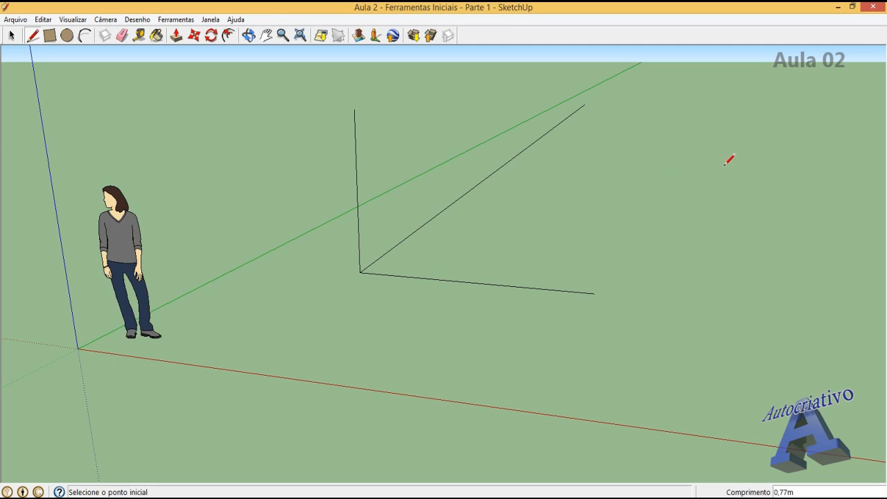
pyautogui.click(652, 345)
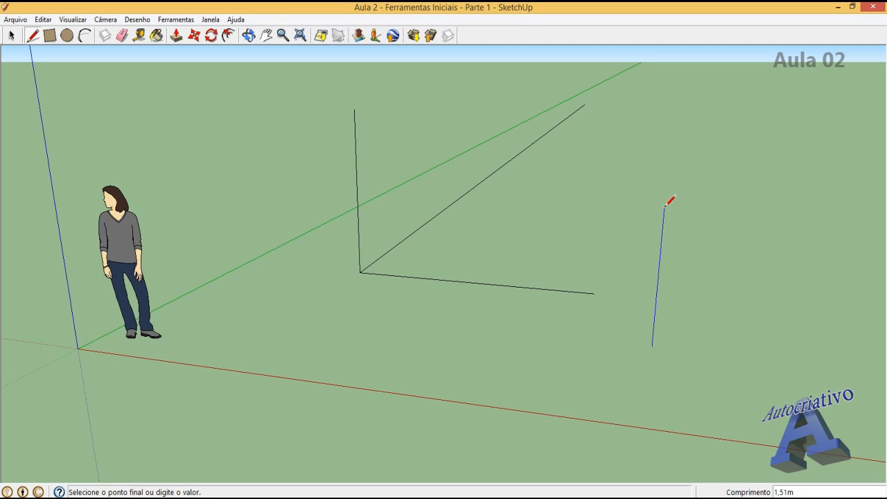
pyautogui.click(775, 358)
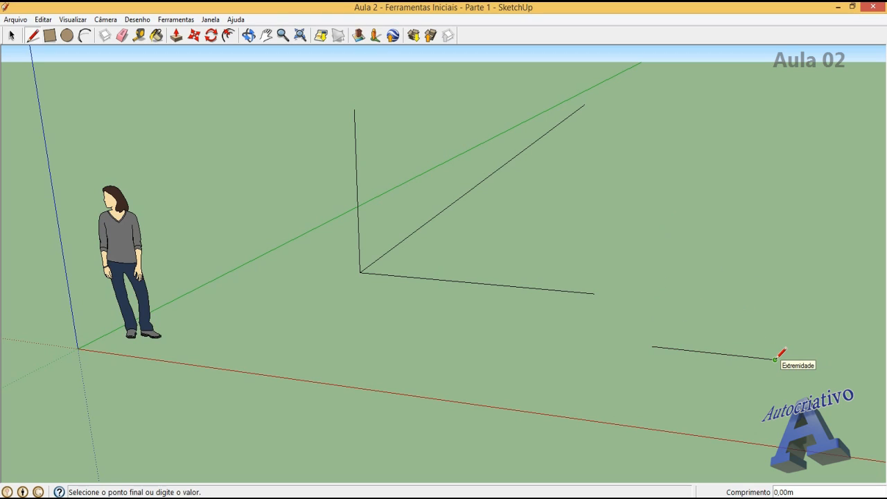
# Step: Complete an upright rectangle about 1.26 m wide and 1.09 m high from the short line near the red axis
pyautogui.click(790, 257)
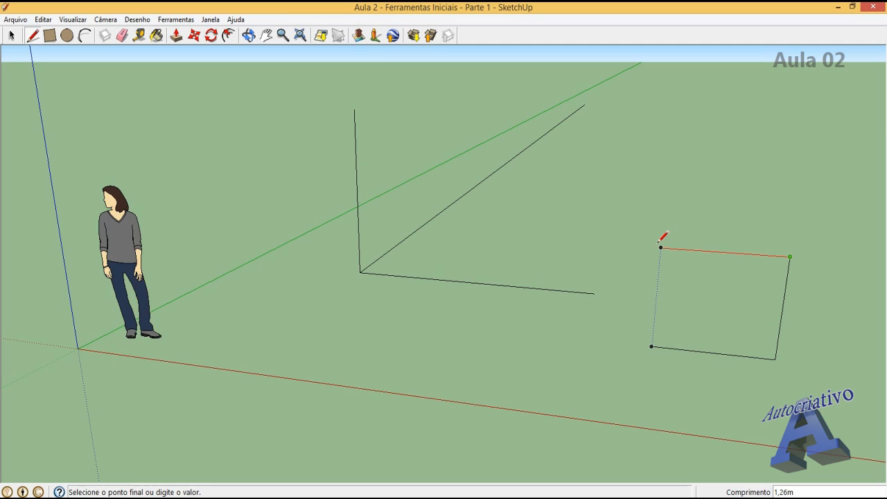
pyautogui.click(660, 246)
pyautogui.click(652, 346)
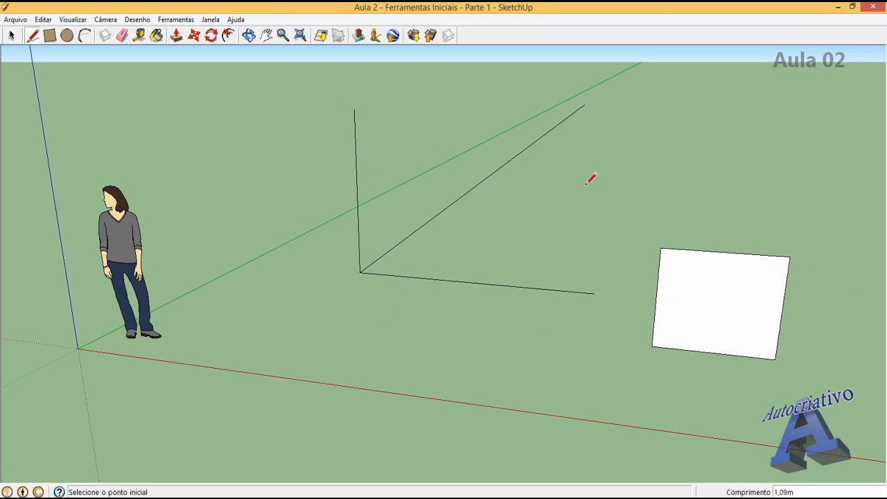
# Step: Erase the vertical line, the line along the red direction and the diagonal line with the Eraser
pyautogui.click(122, 36)
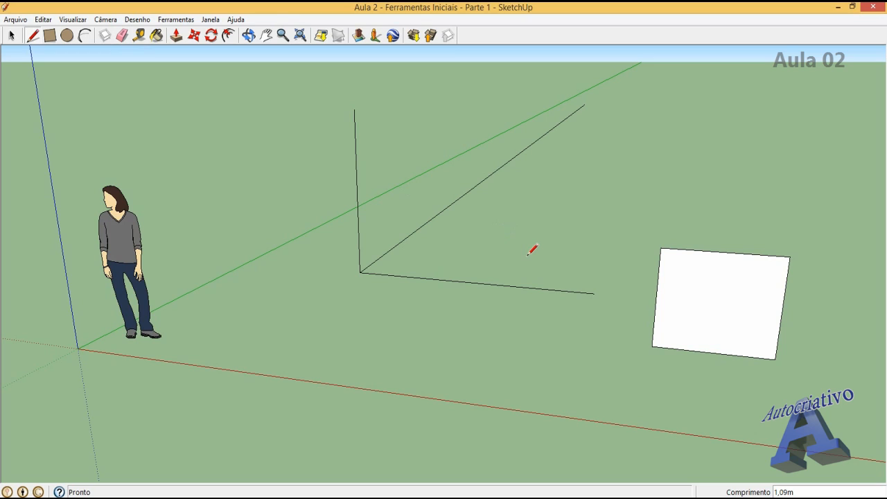
pyautogui.press('e')
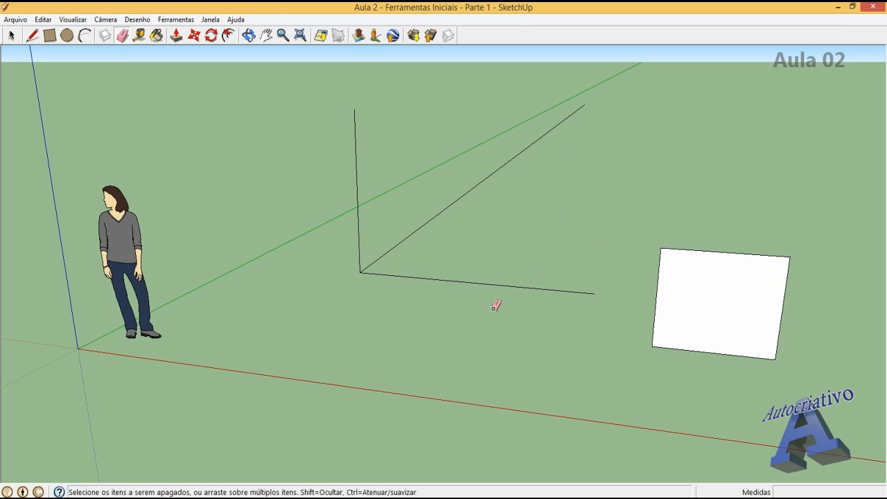
pyautogui.click(355, 133)
pyautogui.click(542, 287)
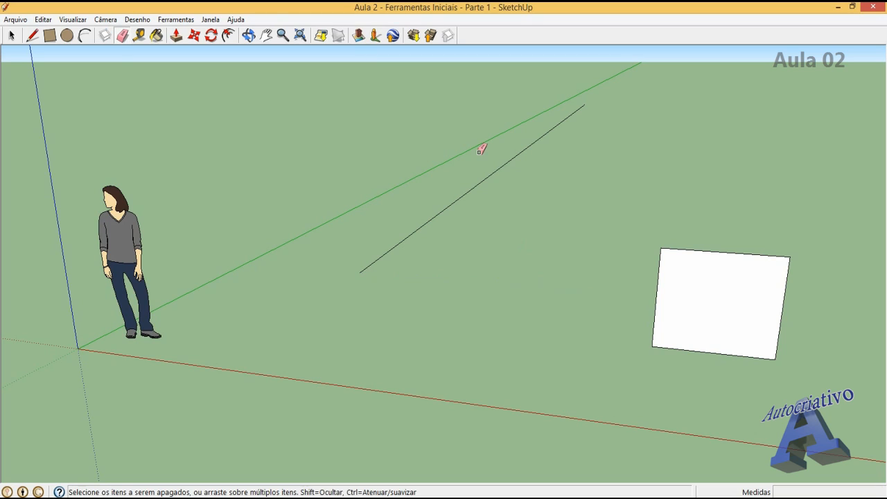
pyautogui.click(499, 168)
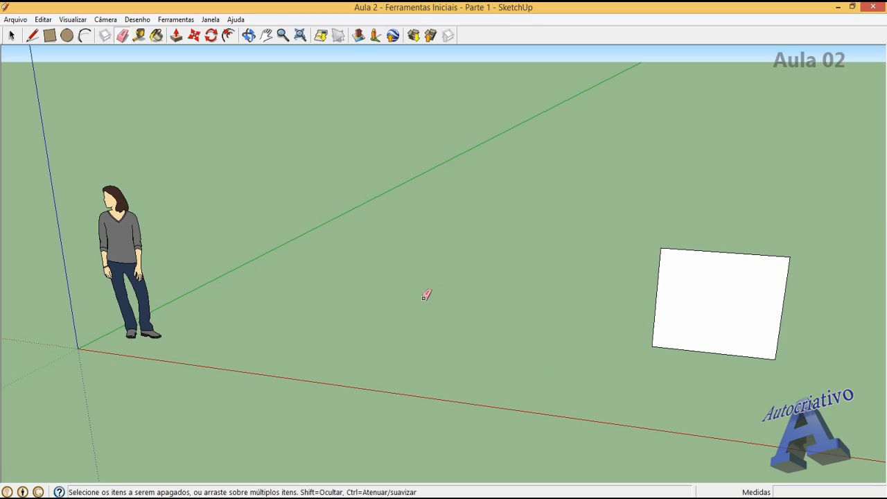
# Step: Switch between the Select and Eraser tools, and delete the whole upright rectangle after selecting it with a window selection
pyautogui.click(11, 34)
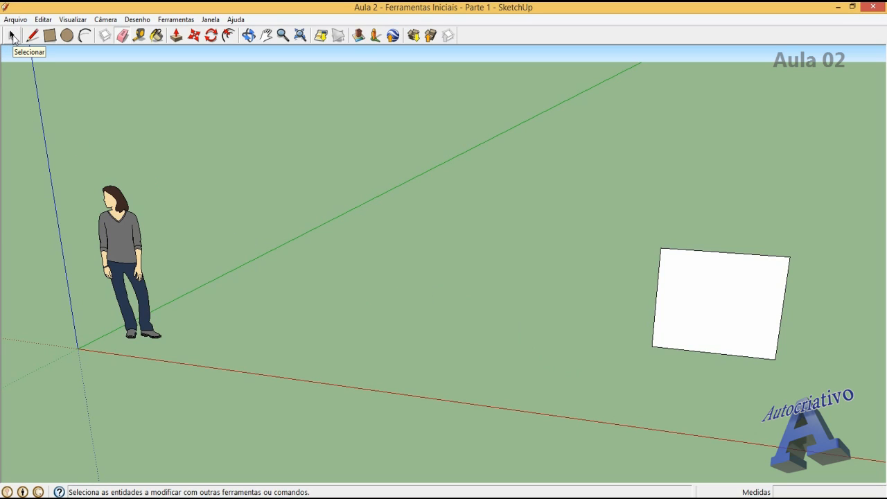
pyautogui.press('e')
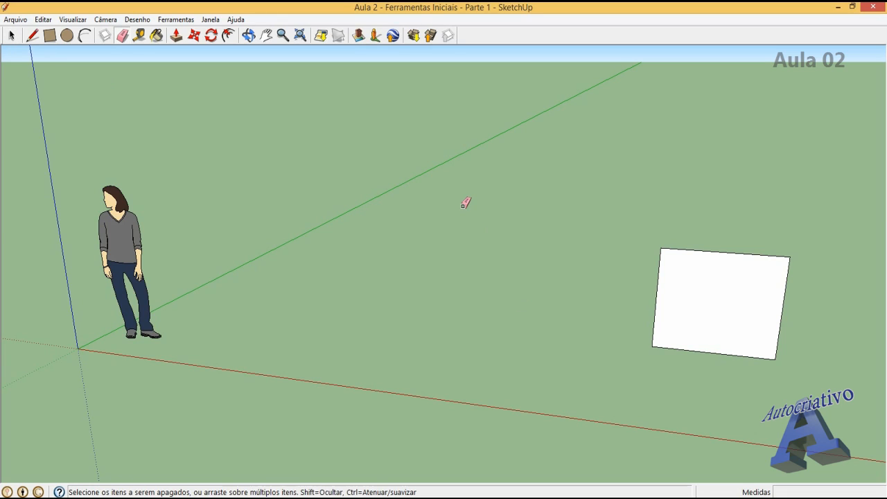
pyautogui.press('space')
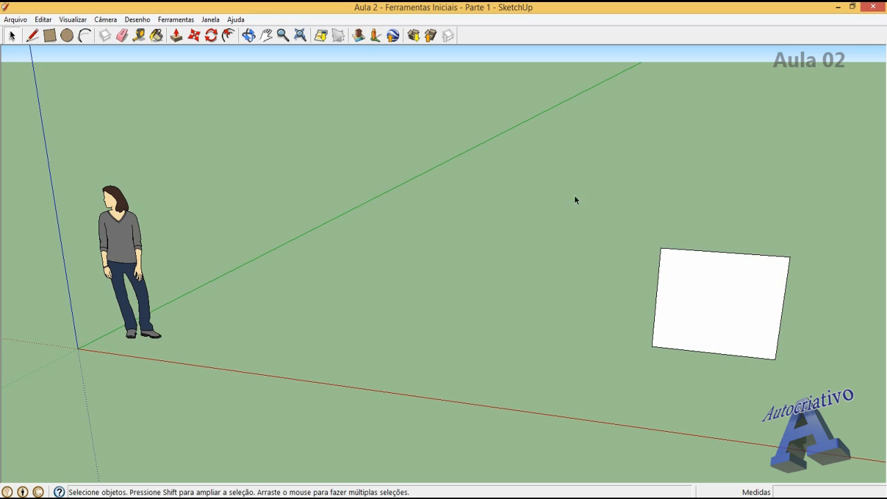
pyautogui.moveTo(599, 190); pyautogui.dragTo(815, 412)
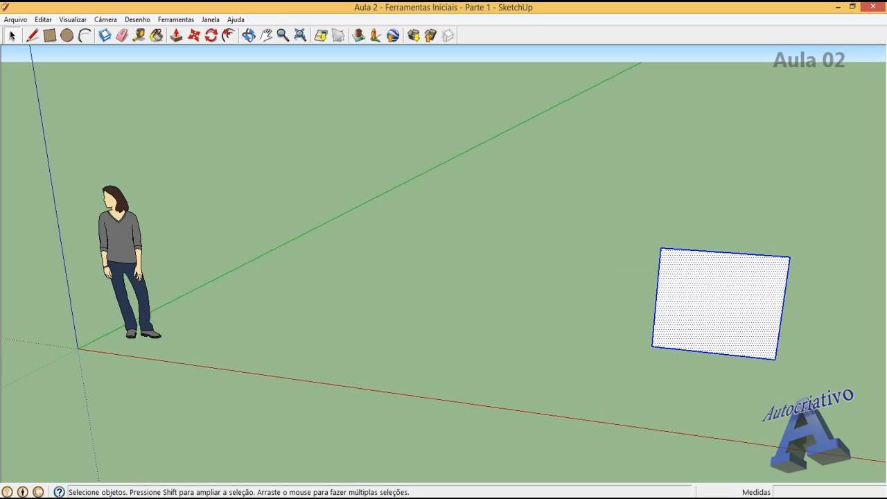
pyautogui.press('Delete')
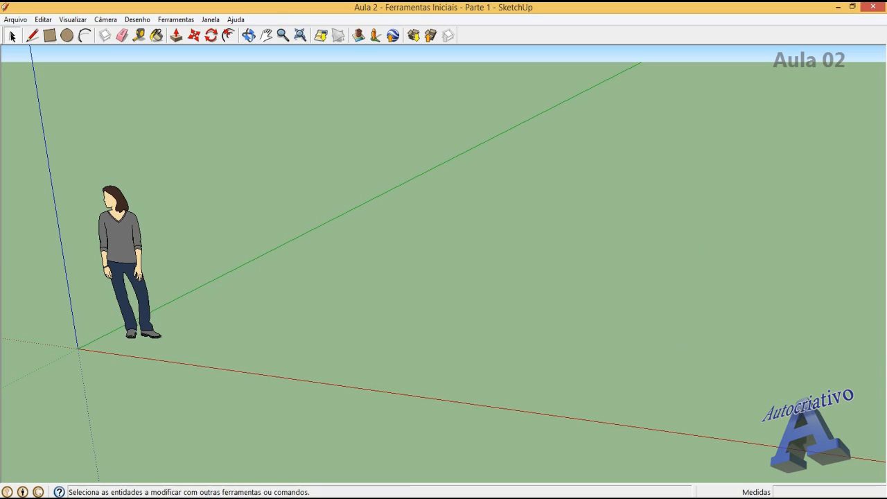
# Step: Draw a closed four-sided face on the ground with a near edge about 2.06 m long, and split it with a diagonal line
pyautogui.click(32, 36)
pyautogui.click(360, 326)
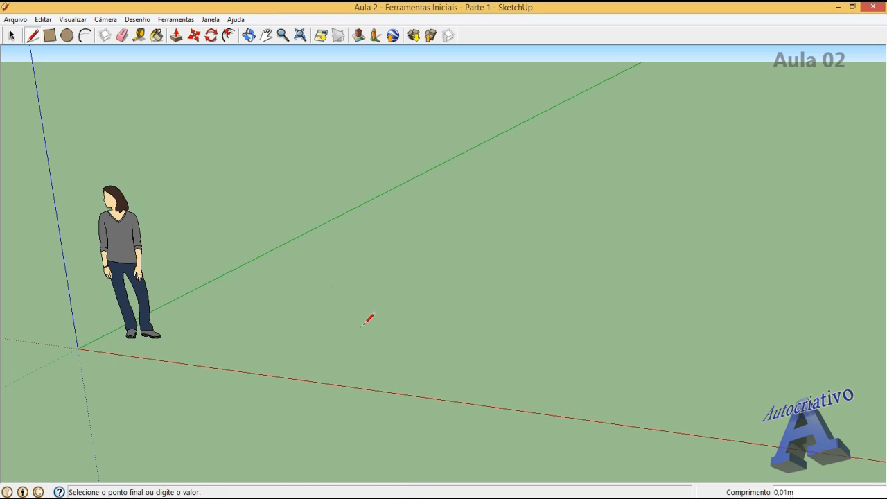
pyautogui.click(441, 251)
pyautogui.click(589, 261)
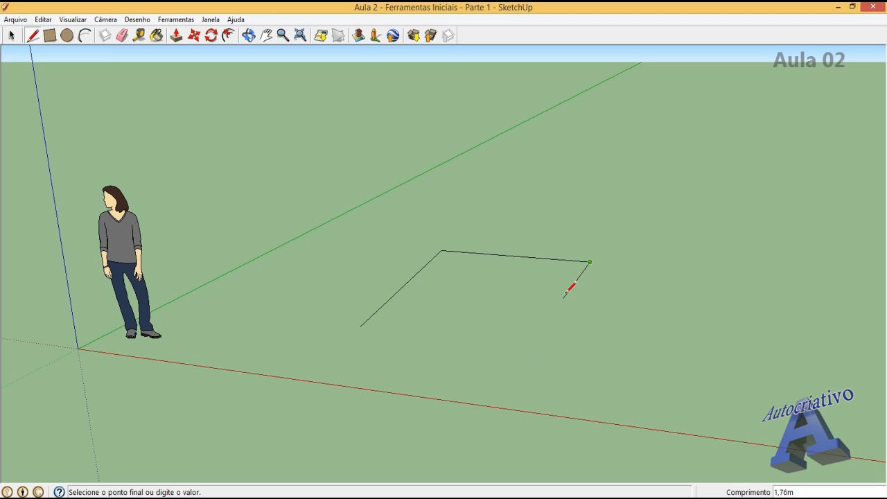
pyautogui.click(533, 345)
pyautogui.click(359, 325)
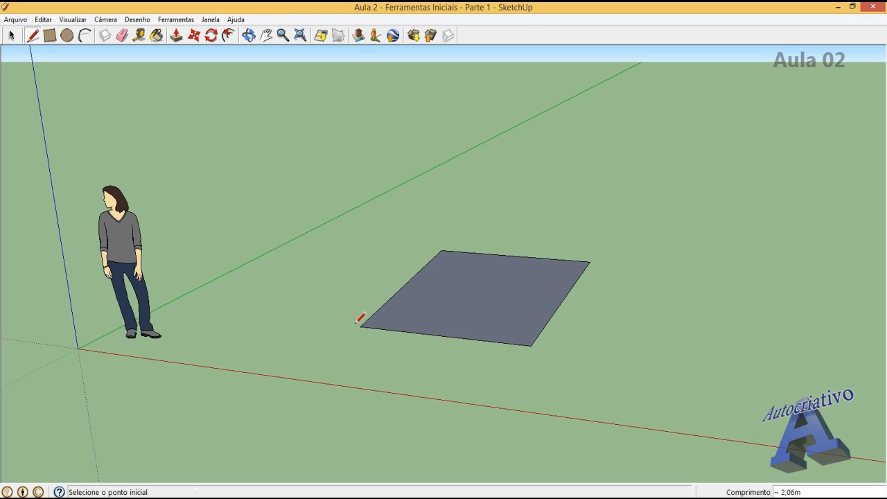
pyautogui.click(441, 250)
pyautogui.click(530, 344)
# Step: Practise selecting the whole split face with a window selection and its edges one at a time, clearing the selection at the end
pyautogui.click(12, 36)
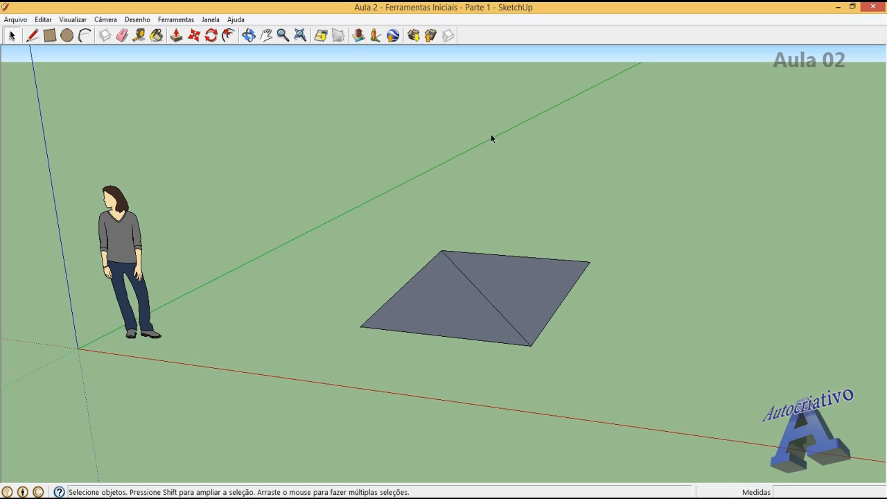
pyautogui.moveTo(347, 182); pyautogui.dragTo(616, 405)
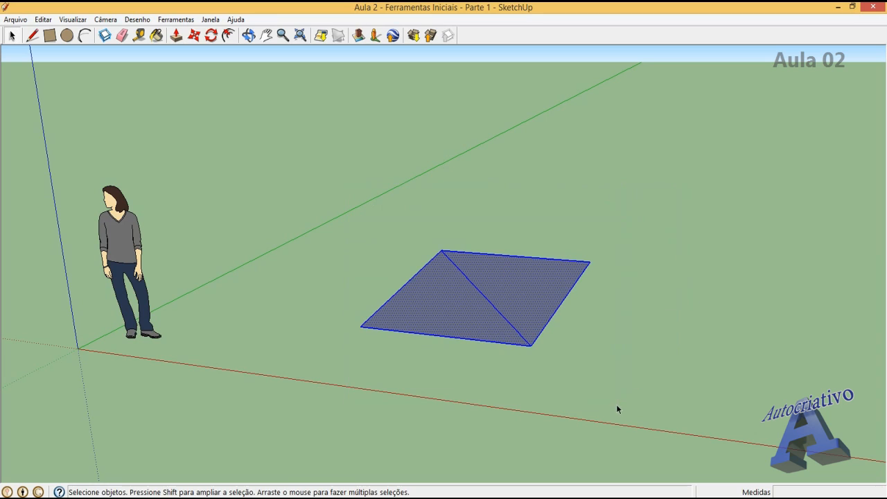
pyautogui.click(597, 331)
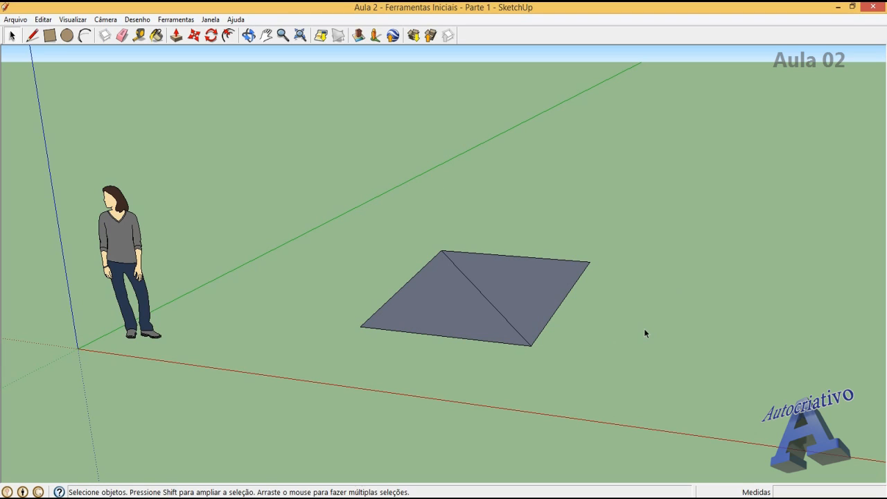
pyautogui.click(468, 280)
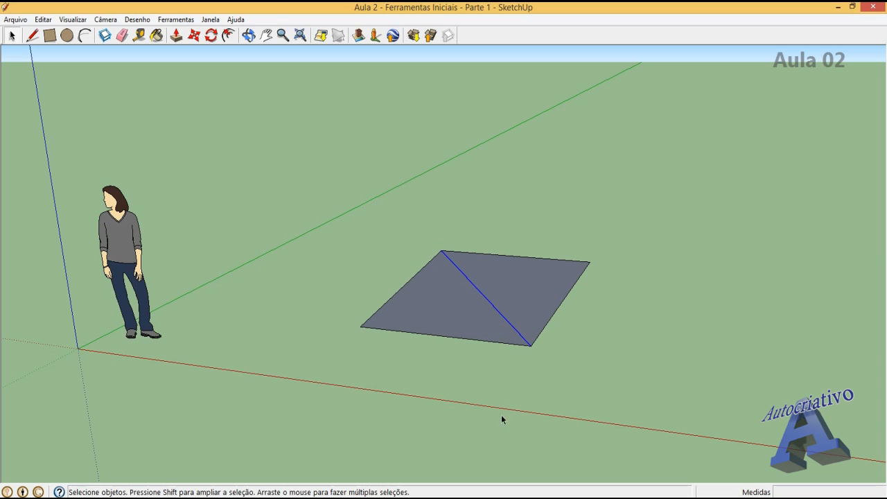
pyautogui.click(566, 260)
pyautogui.click(578, 283)
pyautogui.click(661, 237)
pyautogui.moveTo(312, 178); pyautogui.dragTo(648, 376)
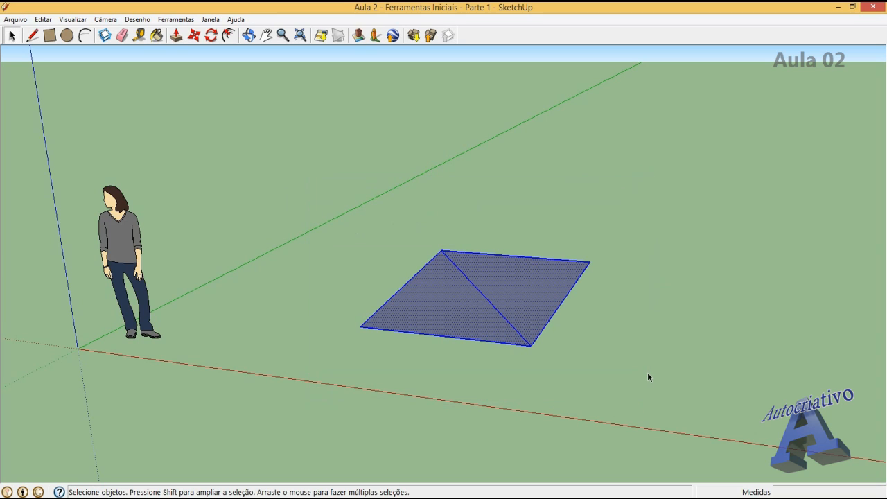
pyautogui.click(623, 298)
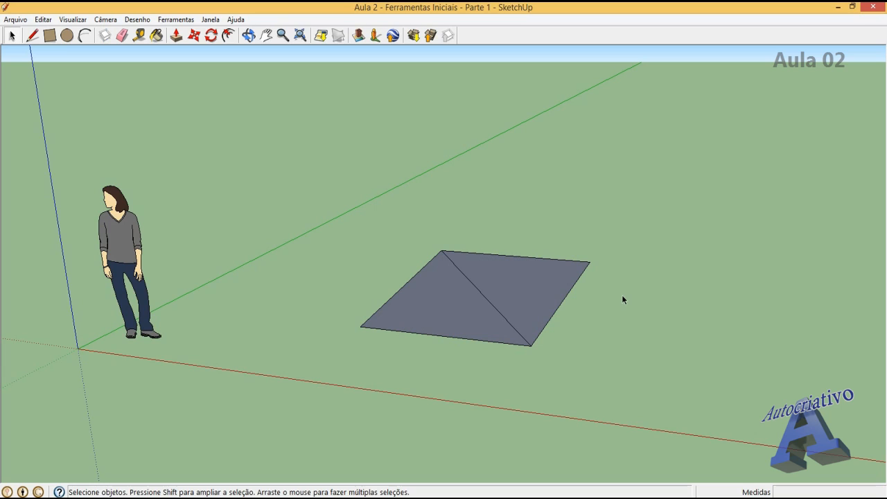
# Step: Delete the far edge of the split face and redraw it between the two open corners with the Line tool
pyautogui.click(569, 260)
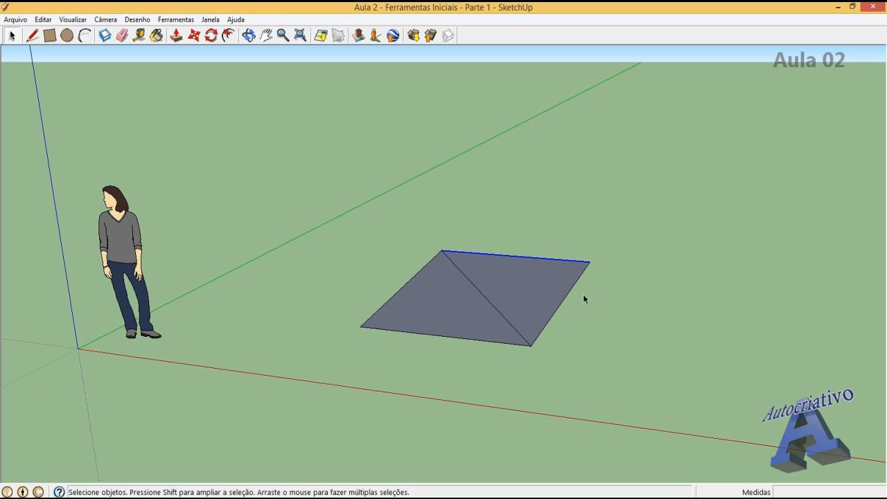
pyautogui.press('Delete')
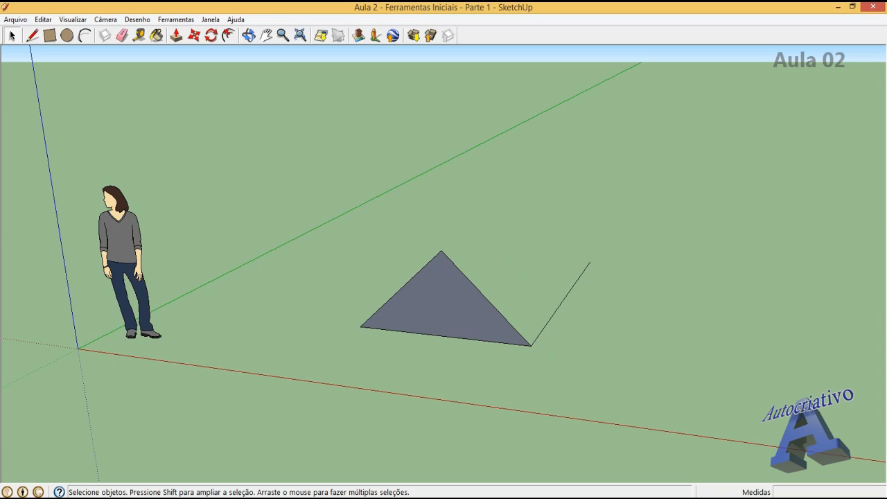
pyautogui.click(32, 35)
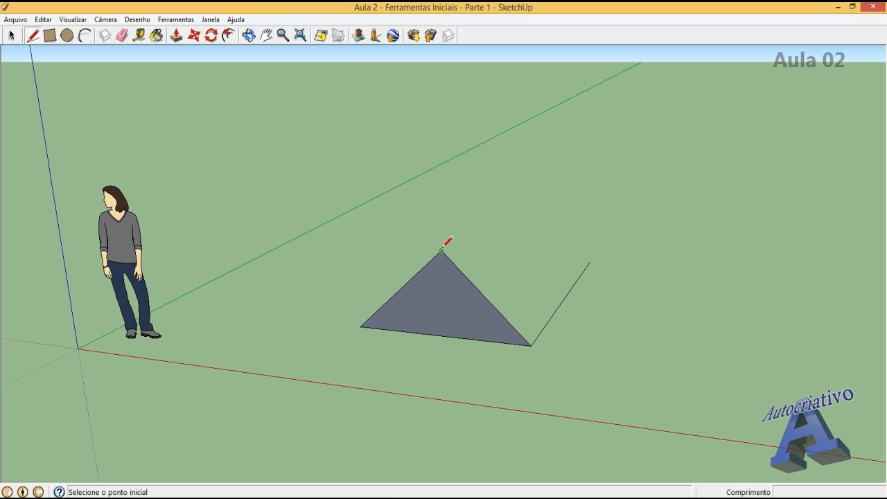
pyautogui.click(441, 251)
pyautogui.click(590, 261)
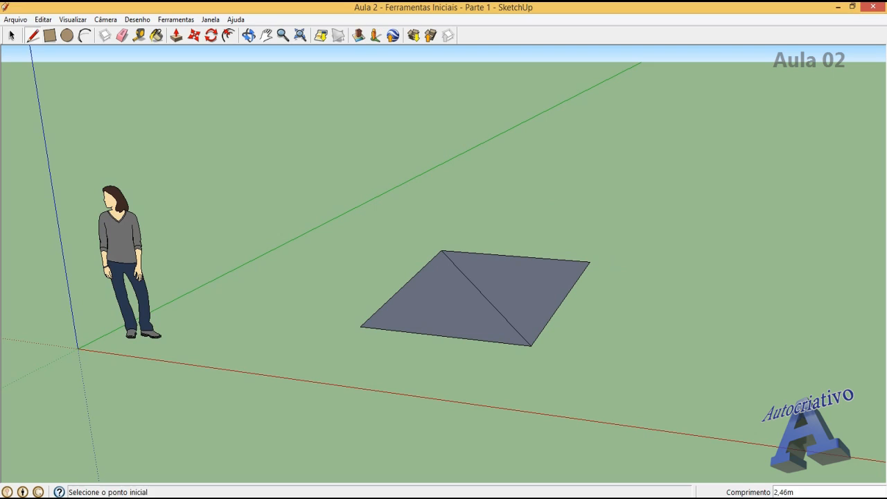
# Step: Select the far edge, its adjoining side edge and the diagonal together, and delete all three
pyautogui.click(12, 35)
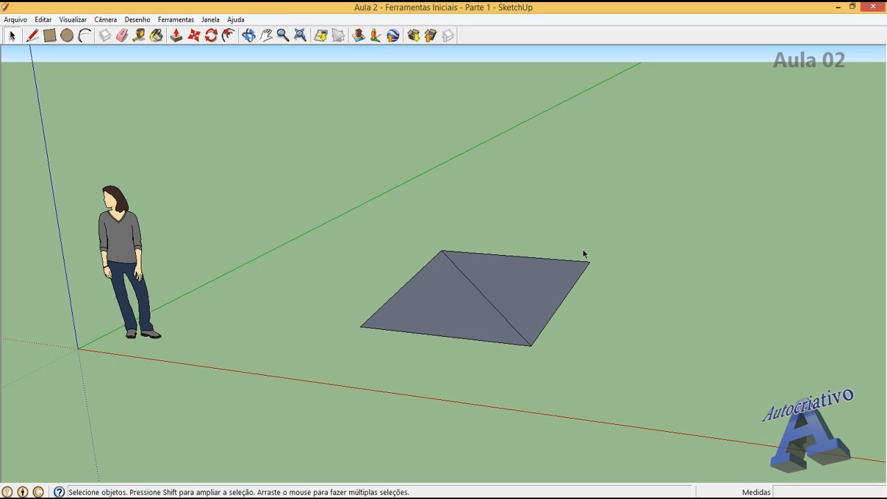
pyautogui.click(533, 258)
pyautogui.keyDown('shift'); pyautogui.click(579, 280); pyautogui.keyUp('shift')
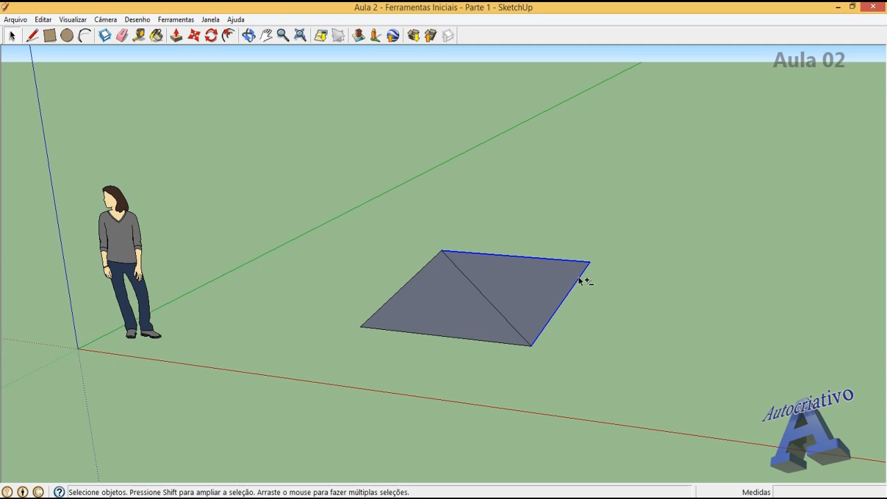
pyautogui.keyDown('shift'); pyautogui.click(435, 257); pyautogui.keyUp('shift')
pyautogui.keyDown('shift'); pyautogui.click(434, 258); pyautogui.keyUp('shift')
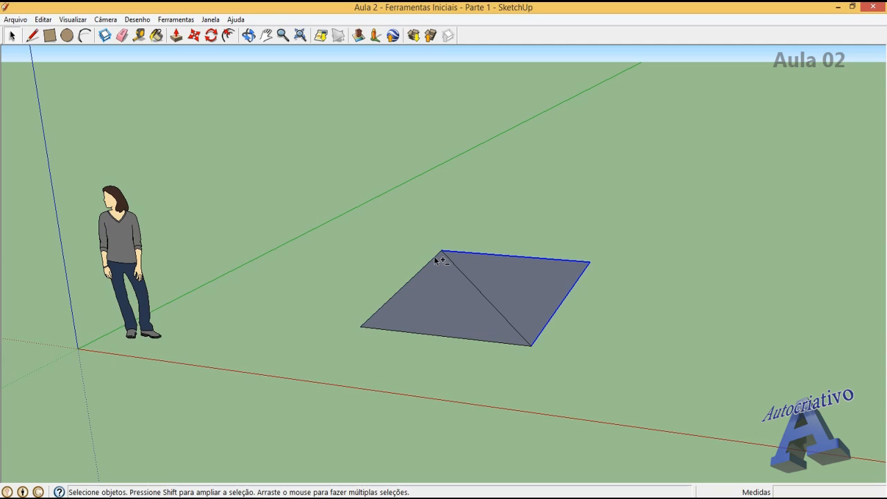
pyautogui.keyDown('shift'); pyautogui.click(484, 297); pyautogui.keyUp('shift')
pyautogui.press('Delete')
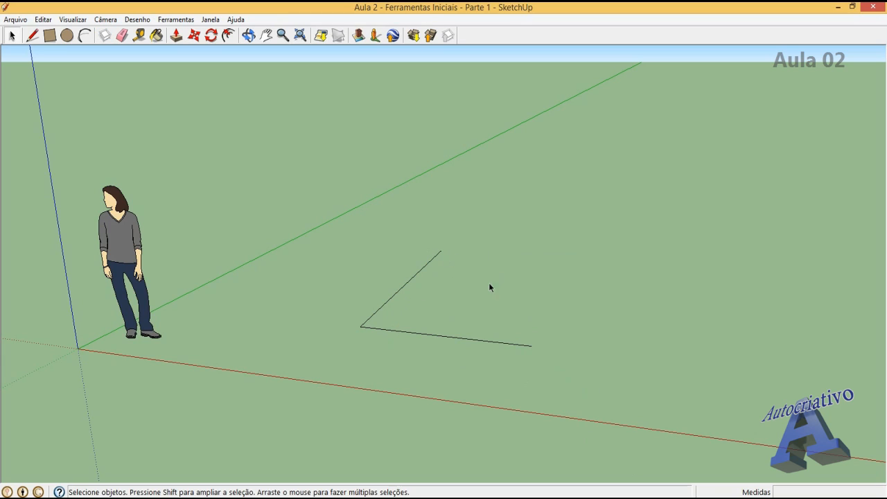
# Step: Close the two remaining ground lines into a triangular face by drawing a line between their free ends
pyautogui.click(28, 40)
pyautogui.click(441, 250)
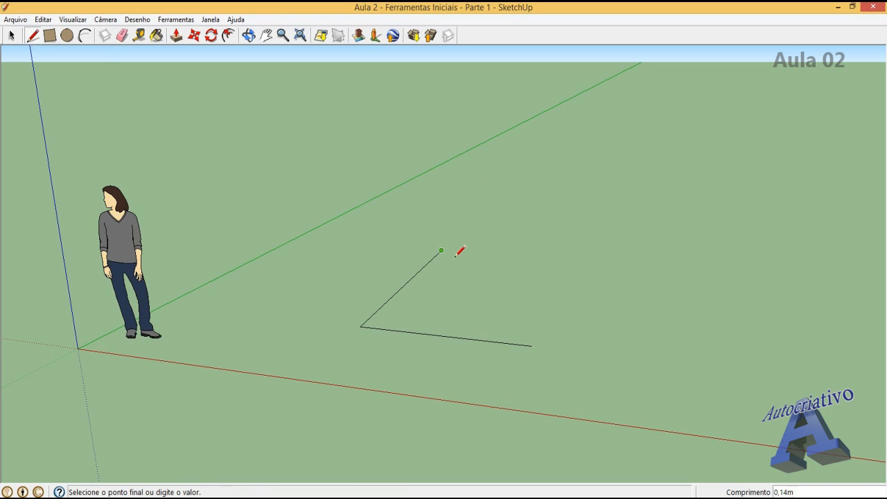
pyautogui.click(531, 345)
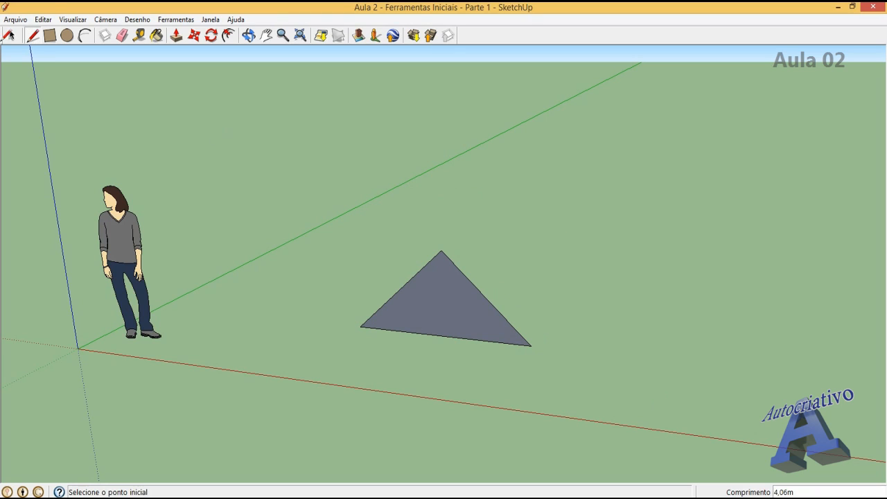
# Step: Select the entire triangle with a window selection and delete it
pyautogui.click(11, 35)
pyautogui.moveTo(365, 202); pyautogui.dragTo(559, 382)
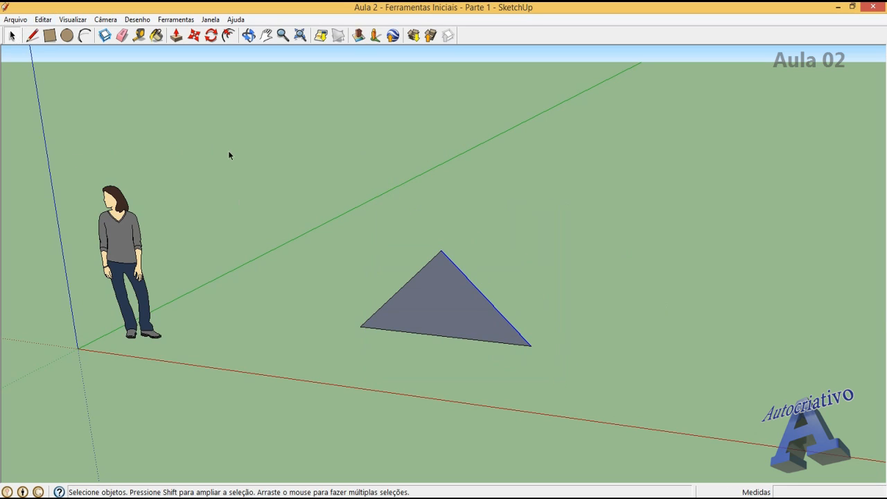
pyautogui.moveTo(276, 165); pyautogui.dragTo(576, 372)
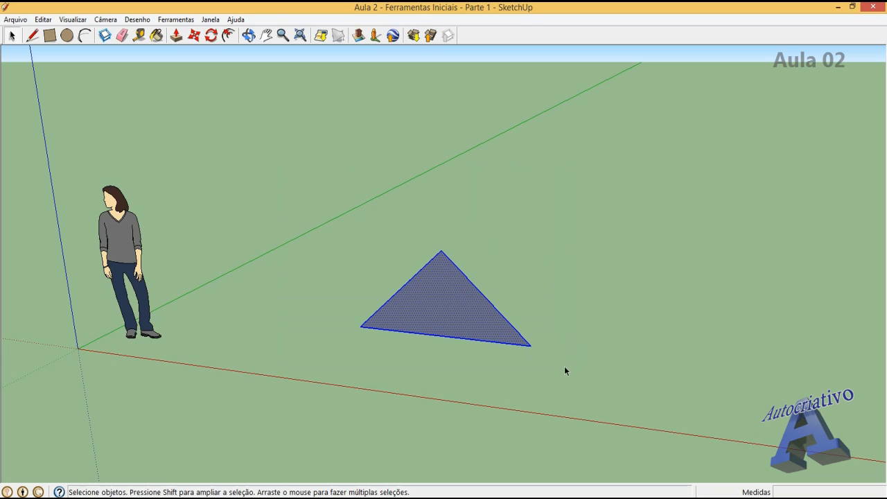
pyautogui.press('Delete')
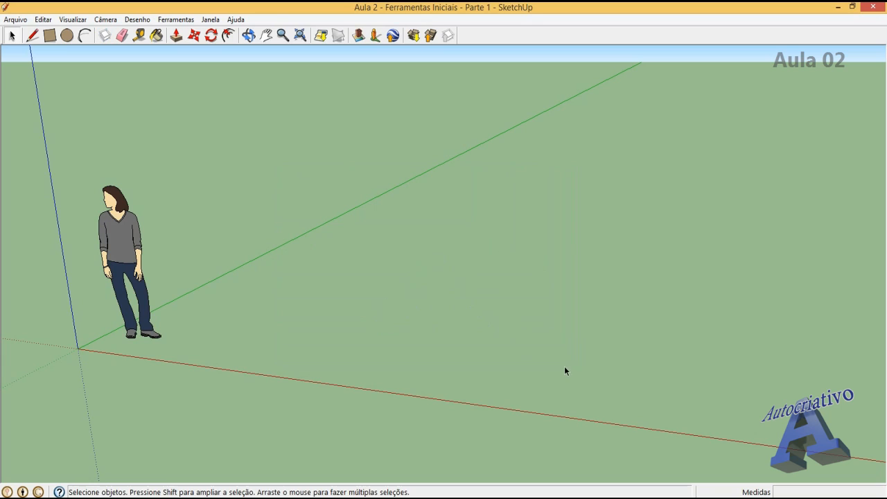
# Step: Draw a rectangle of about 2.08 m by 2.36 m on the ground between the red and green axes
pyautogui.click(49, 36)
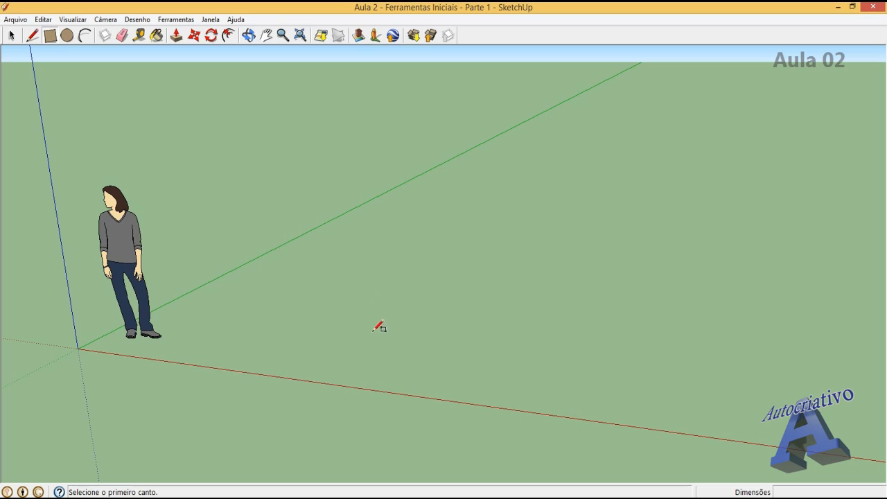
pyautogui.click(322, 334)
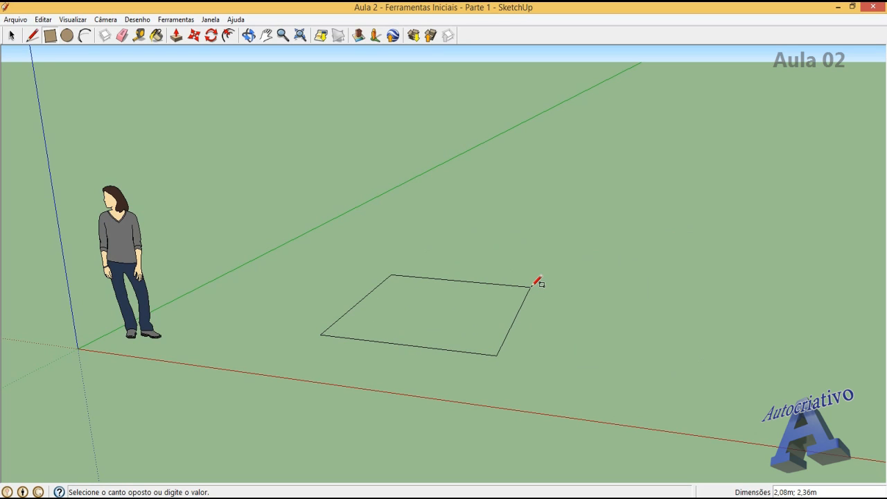
pyautogui.click(531, 285)
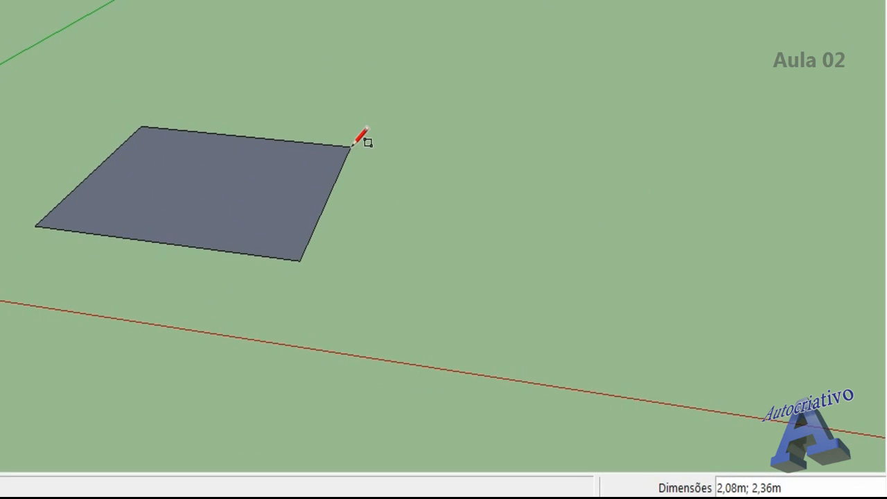
# Step: Enclose the whole rectangle, face and edges, in a window selection and delete it
pyautogui.press('space')
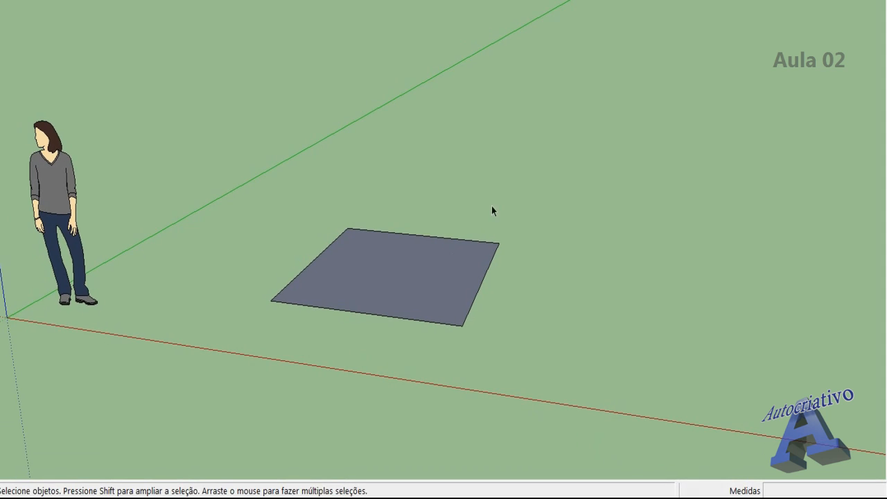
pyautogui.moveTo(208, 131); pyautogui.dragTo(542, 355)
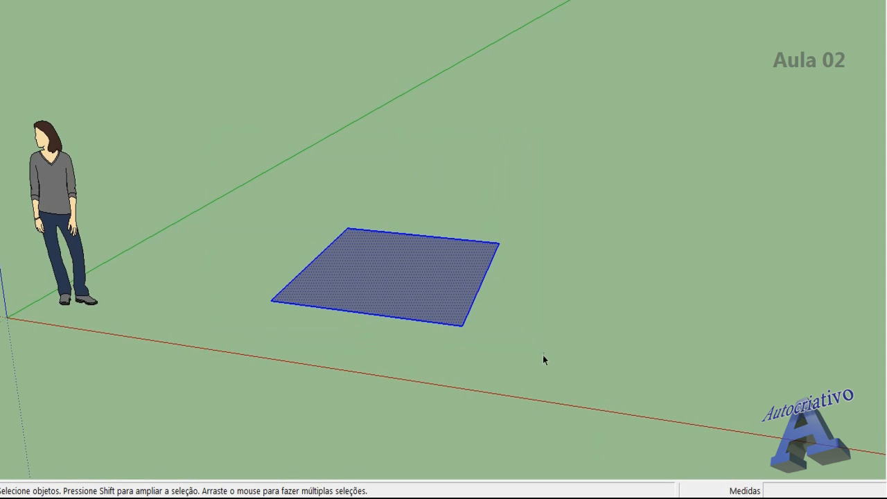
pyautogui.press('Delete')
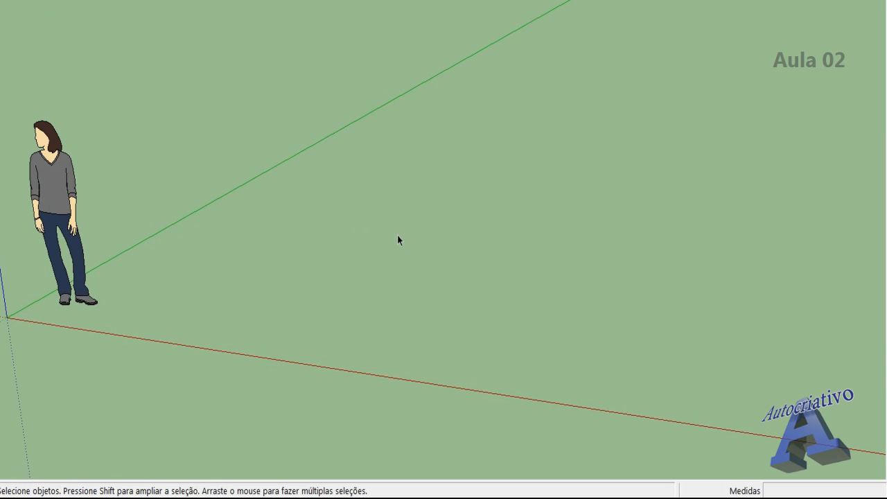
# Step: Draw a rectangle on the ground with exact dimensions of 4 m by 8 m
pyautogui.press('r')
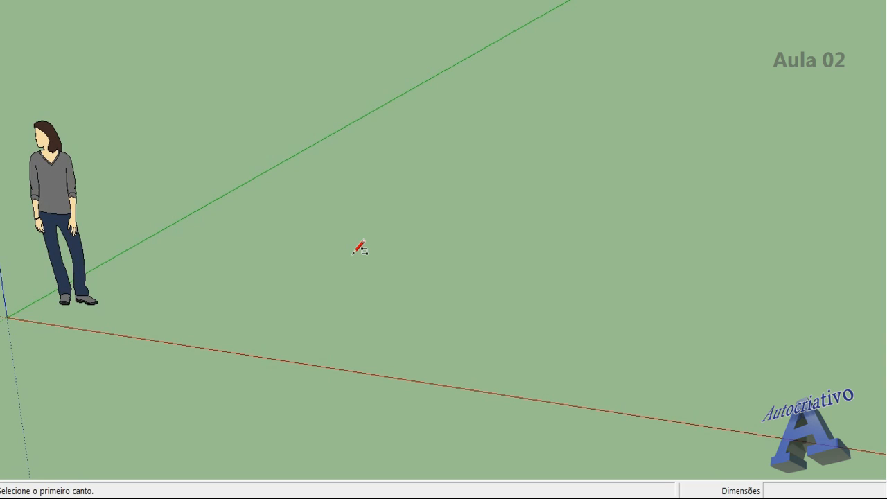
pyautogui.click(319, 233)
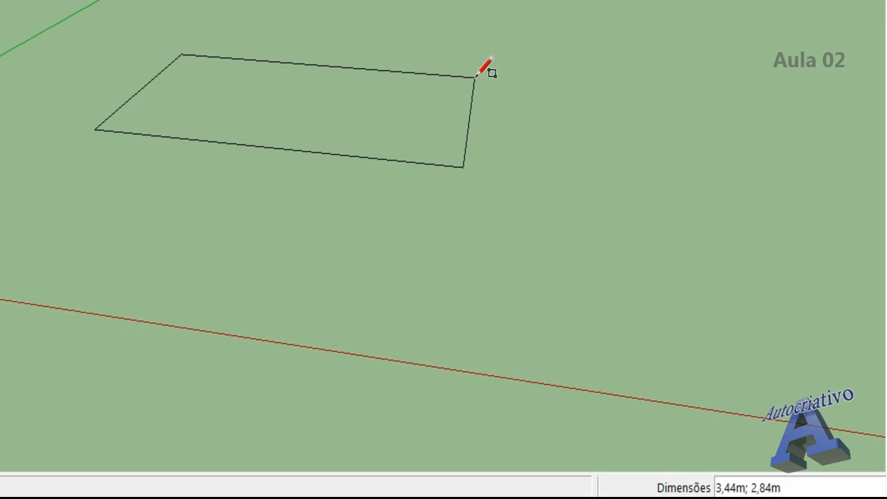
pyautogui.write('4')
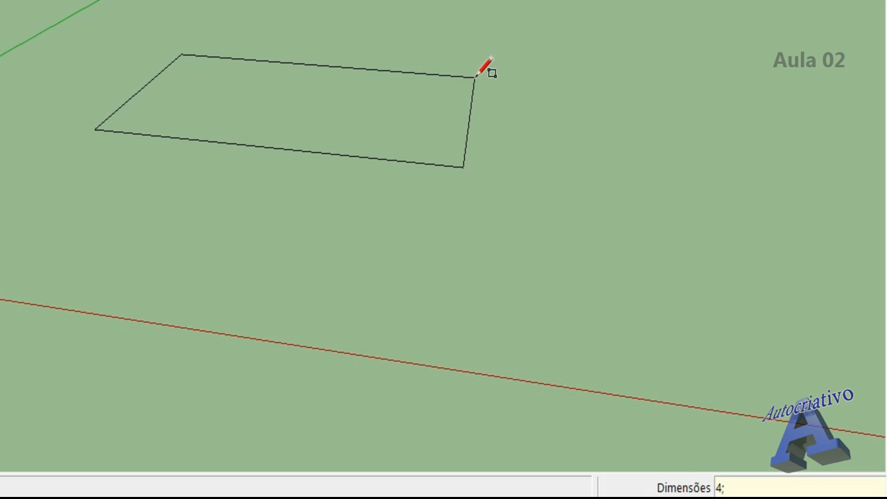
pyautogui.write(';8')
pyautogui.press('Return')
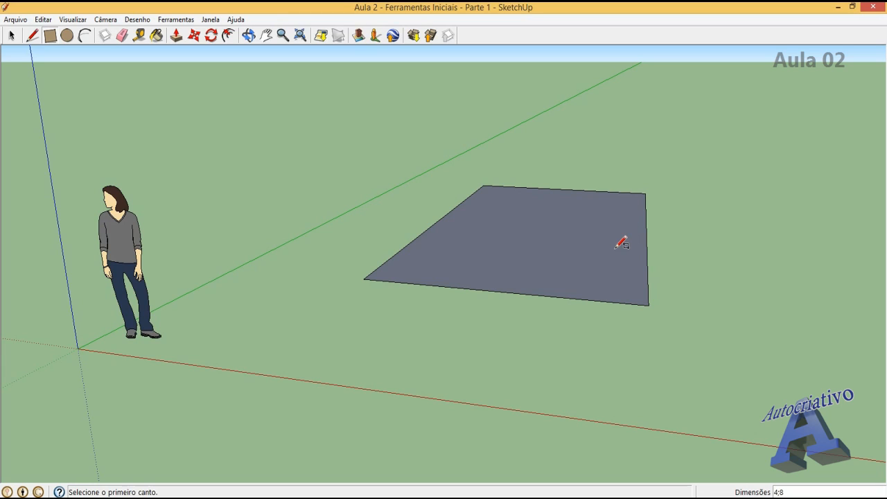
# Step: Draw a 5 m line along the red axis direction in front of the rectangle, and remove it with the Eraser
pyautogui.click(33, 38)
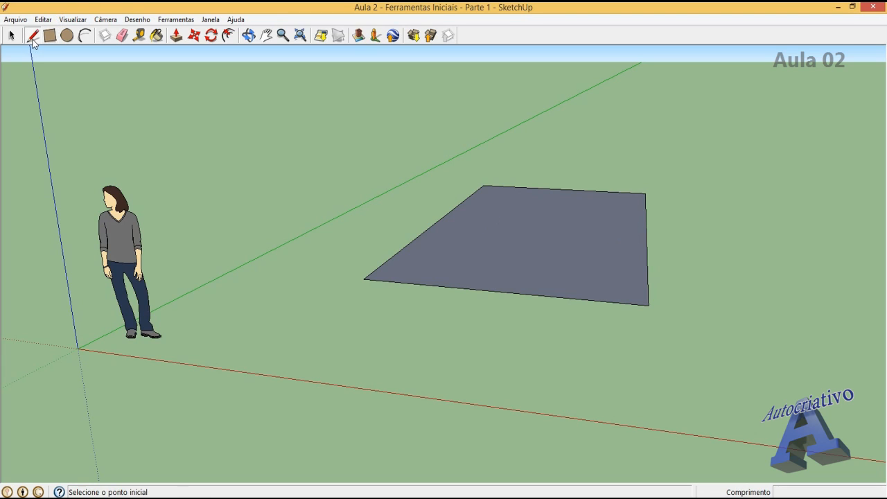
pyautogui.click(332, 330)
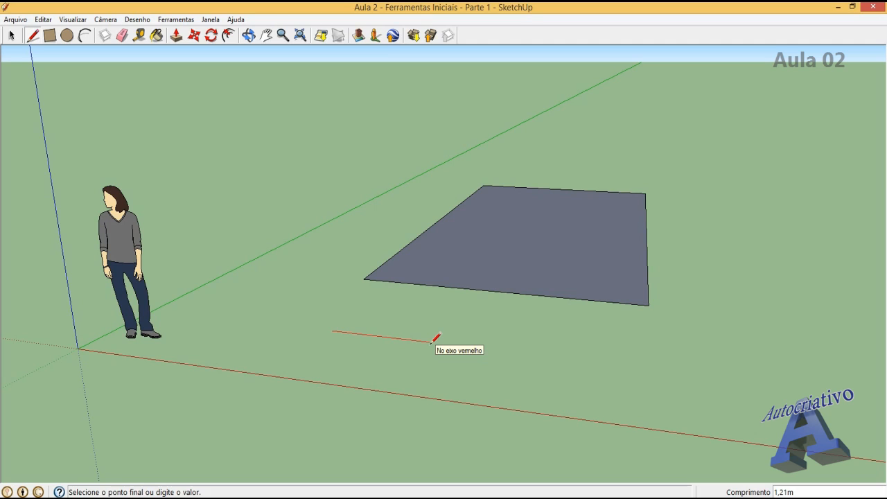
pyautogui.write('5')
pyautogui.press('Return')
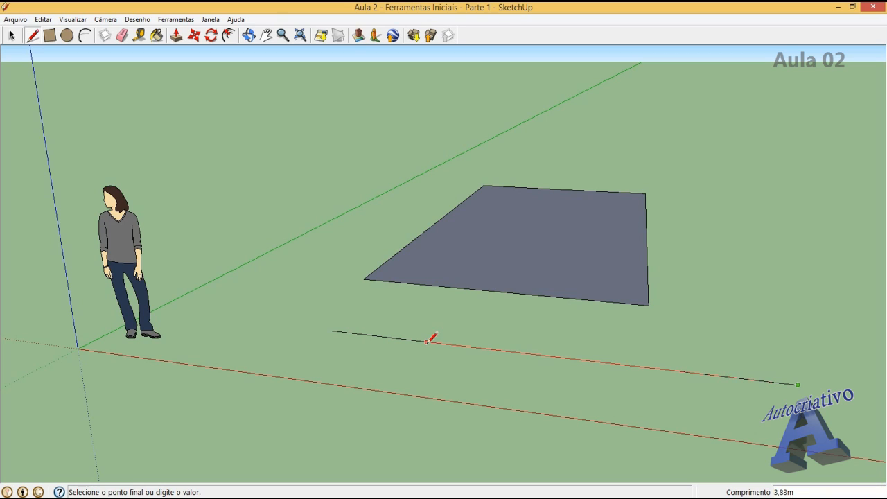
pyautogui.click(122, 35)
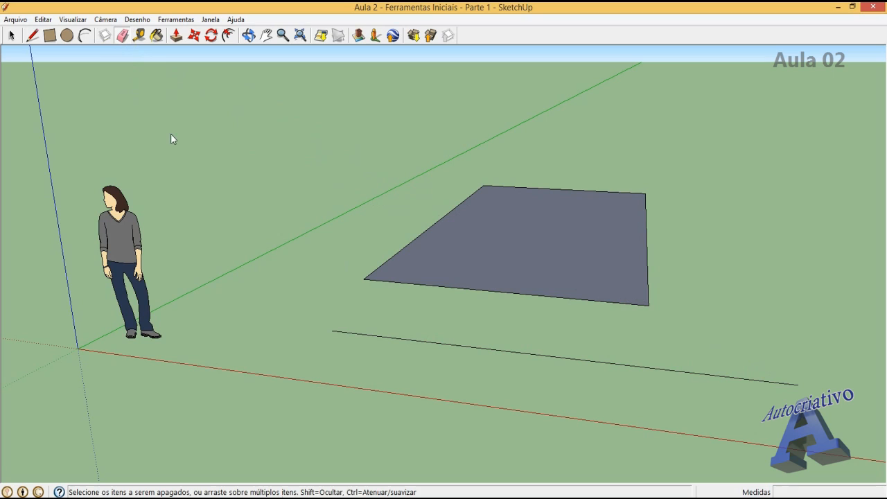
pyautogui.click(675, 368)
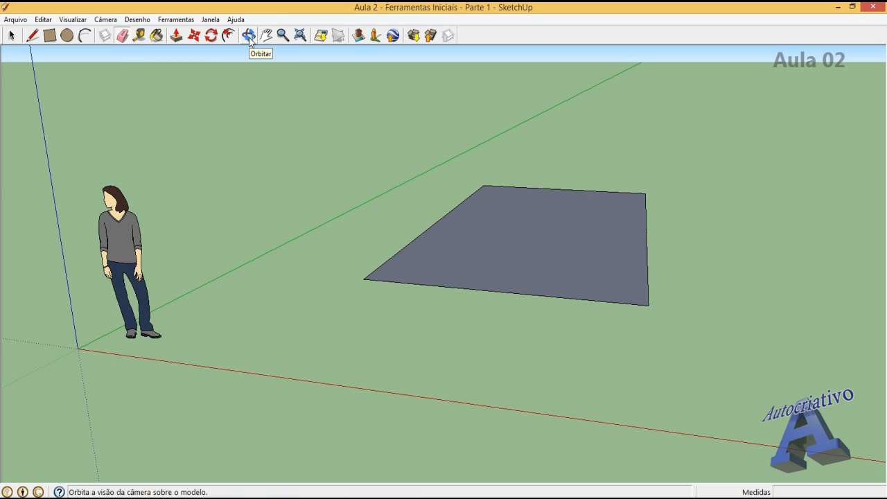
# Step: Draw two circles on the rectangle's face, one with a radius of about 1 m and an overlapping one with a 2 m radius
pyautogui.press('o')
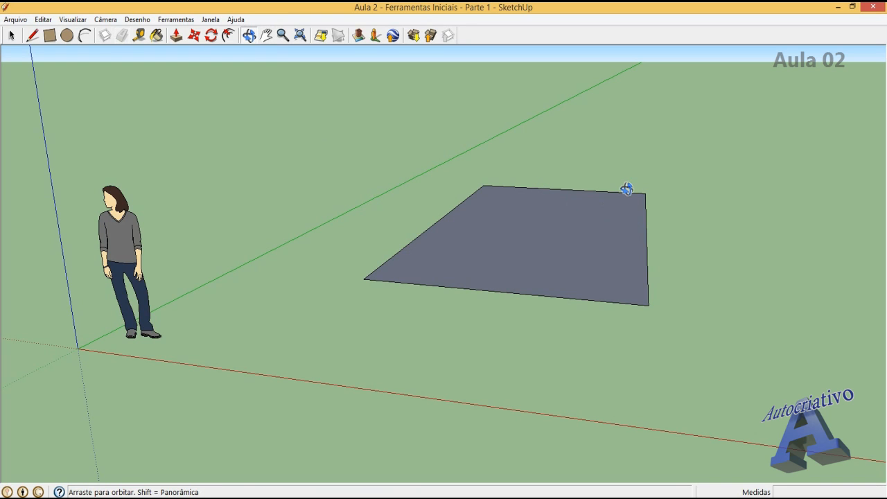
pyautogui.moveTo(626, 190)
pyautogui.mouseDown()
pyautogui.moveTo(598, 230)
pyautogui.moveTo(467, 257)
pyautogui.moveTo(374, 307)
pyautogui.moveTo(290, 390)
pyautogui.moveTo(279, 417)
pyautogui.moveTo(279, 487)
pyautogui.mouseUp()
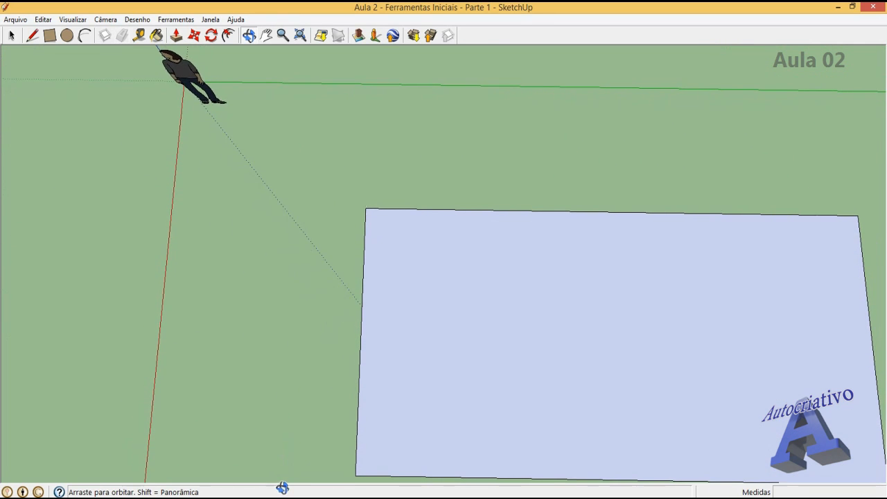
pyautogui.click(266, 36)
pyautogui.moveTo(572, 364); pyautogui.dragTo(405, 274)
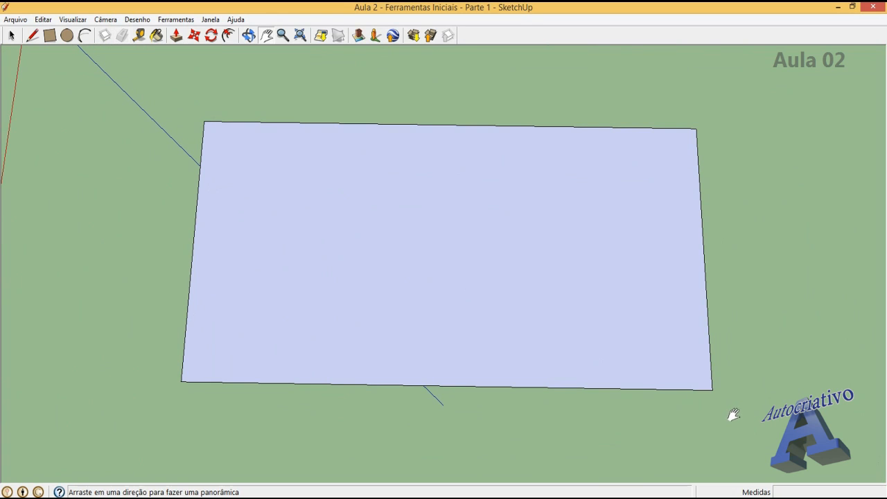
pyautogui.click(248, 36)
pyautogui.moveTo(400, 219); pyautogui.dragTo(404, 263)
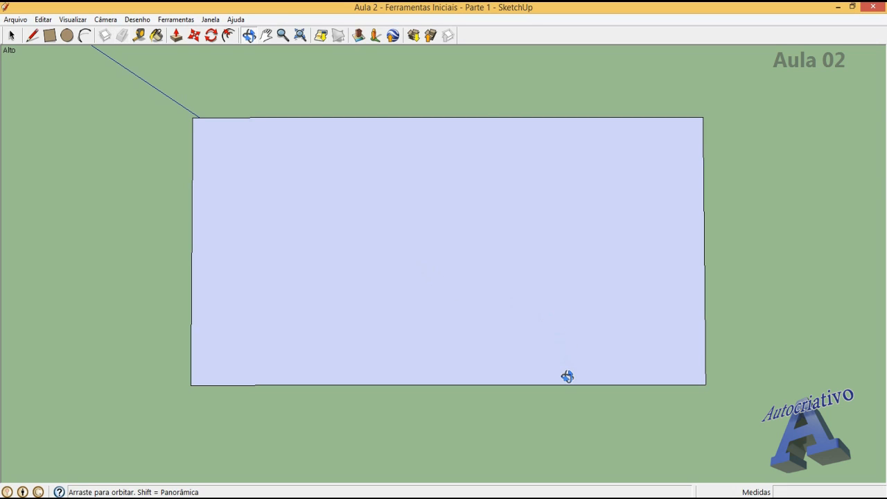
pyautogui.moveTo(566, 374); pyautogui.dragTo(564, 373)
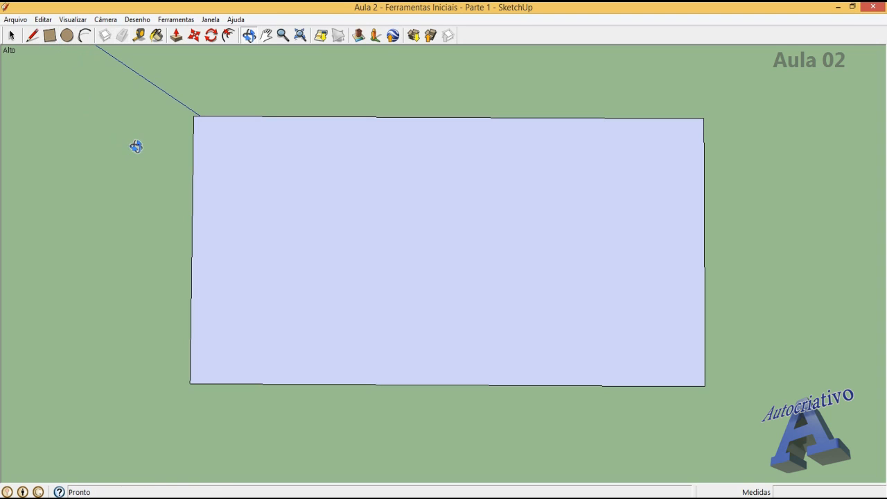
pyautogui.press('c')
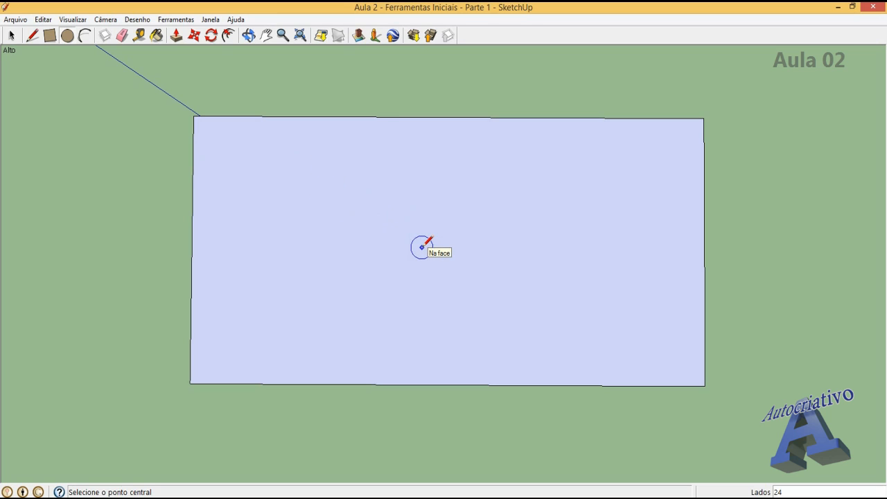
pyautogui.click(296, 234)
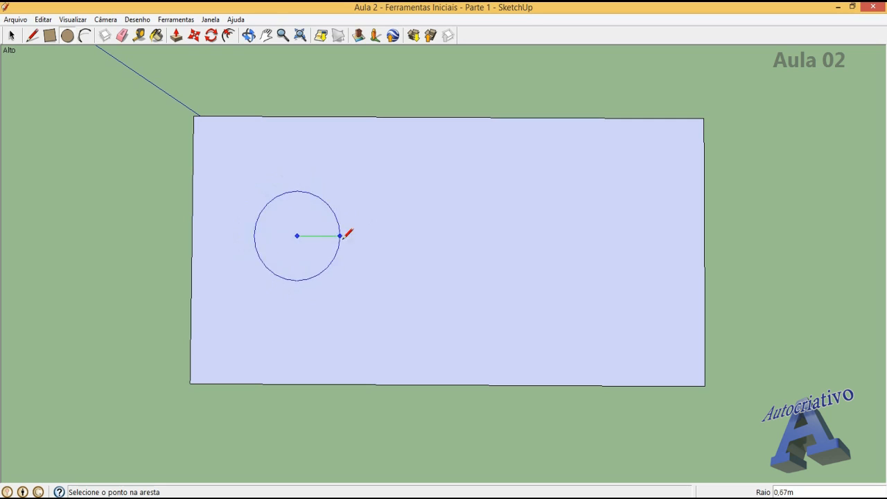
pyautogui.click(361, 237)
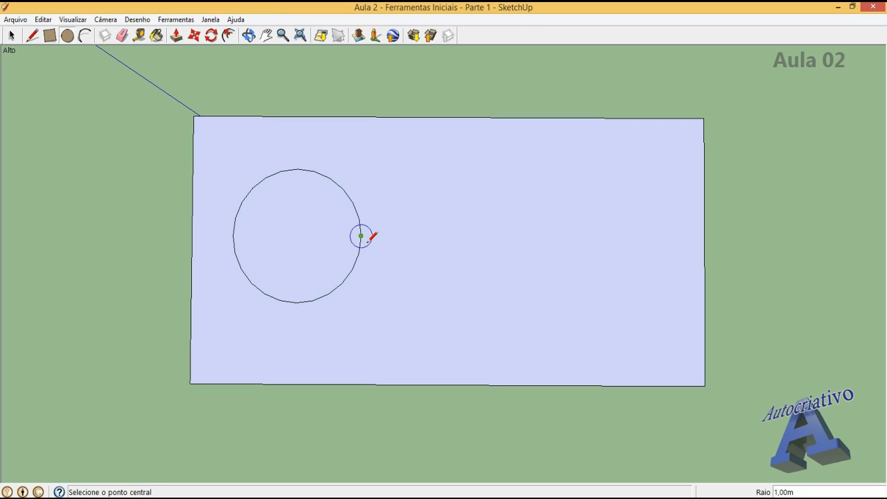
pyautogui.click(473, 236)
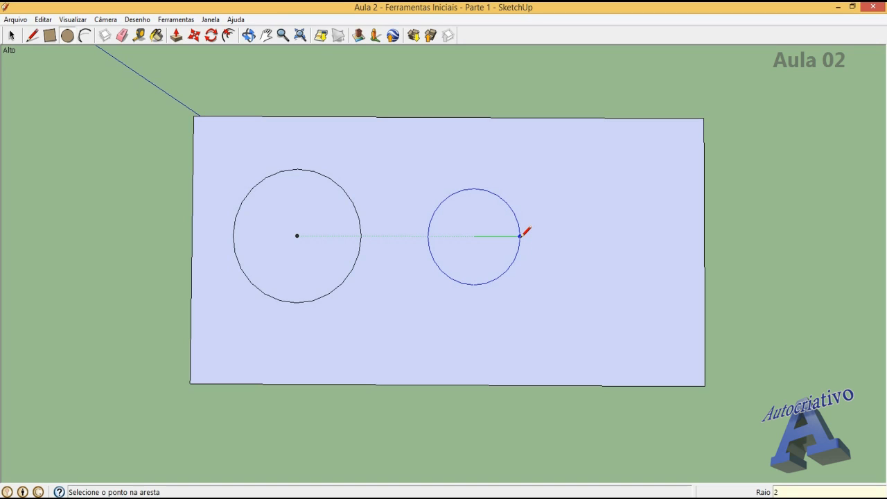
pyautogui.press('Return')
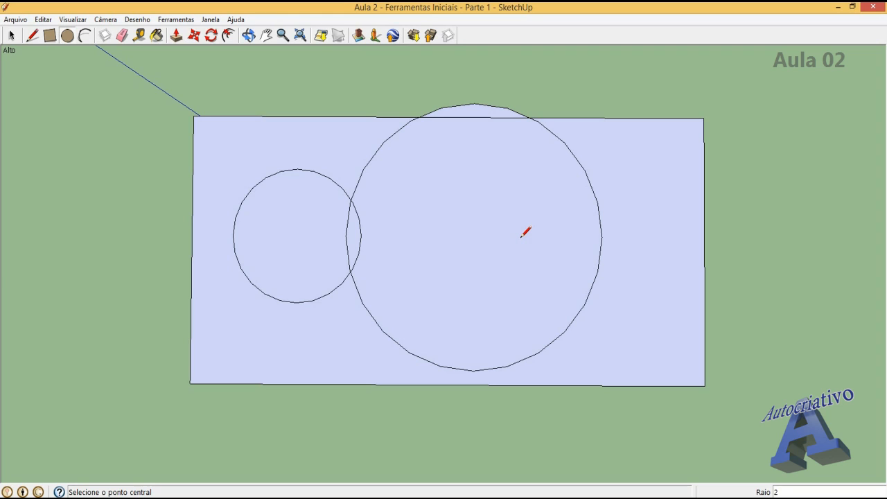
# Step: Erase all arcs of both circles with the Eraser, leaving the rectangle's face clear
pyautogui.click(122, 35)
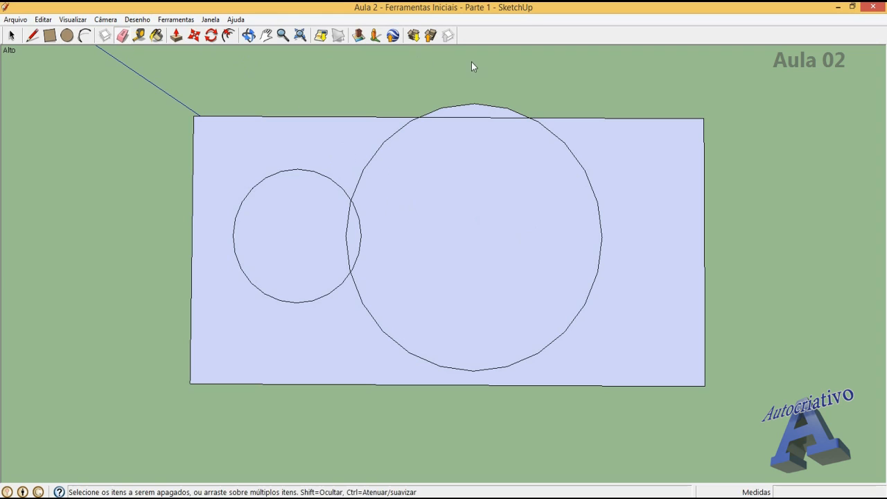
pyautogui.moveTo(491, 99)
pyautogui.mouseDown()
pyautogui.moveTo(397, 129)
pyautogui.moveTo(449, 127)
pyautogui.mouseUp()
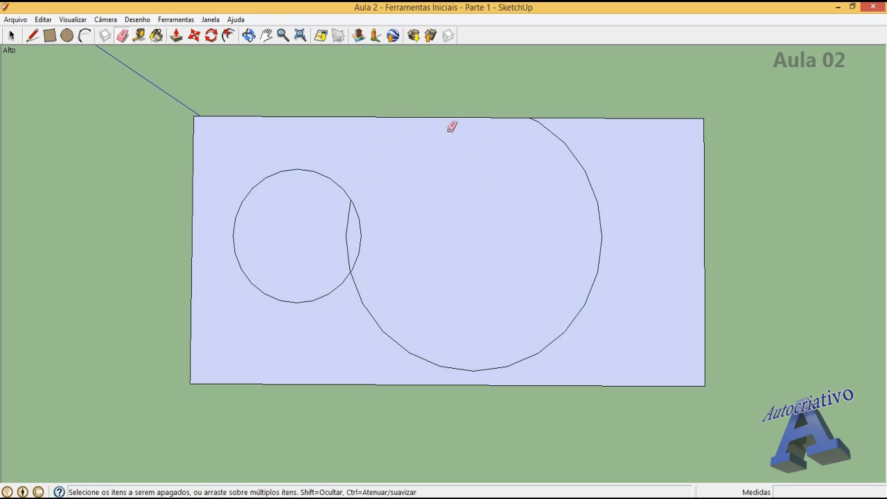
pyautogui.click(559, 136)
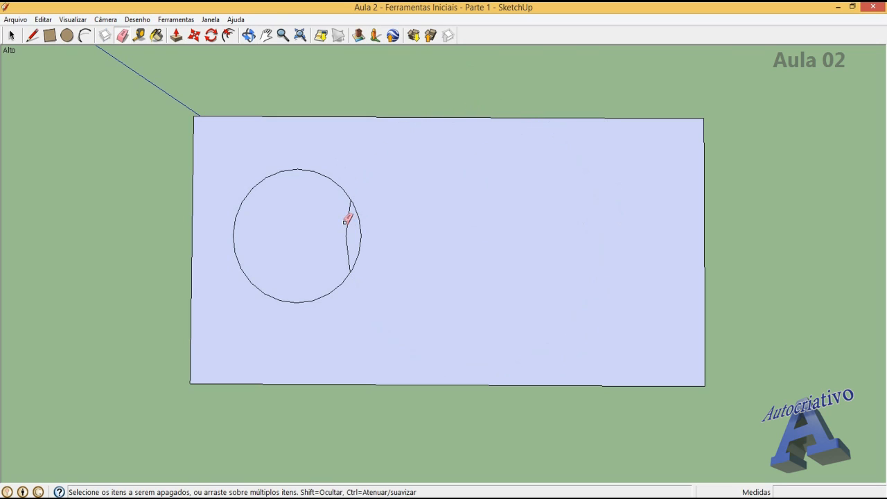
pyautogui.click(351, 208)
pyautogui.click(353, 201)
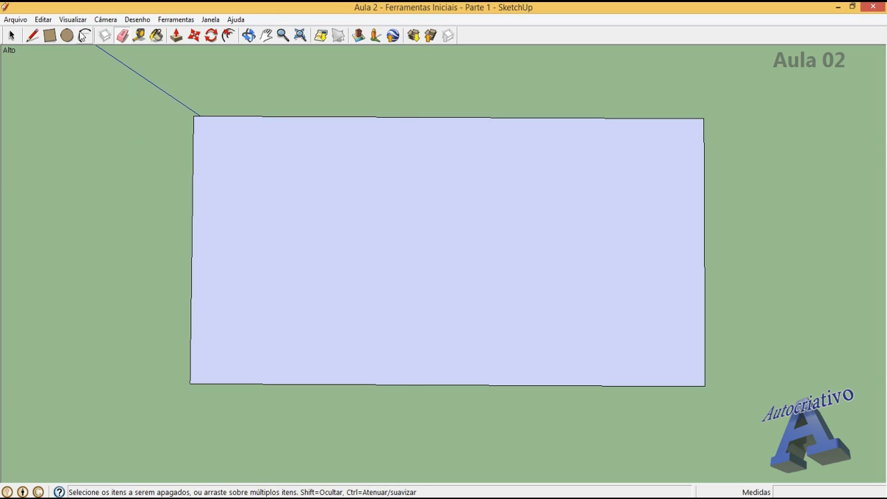
# Step: Draw an arc on the face with a chord of about 2.42 m and a bulge of about 0.61 m, and erase it
pyautogui.click(86, 34)
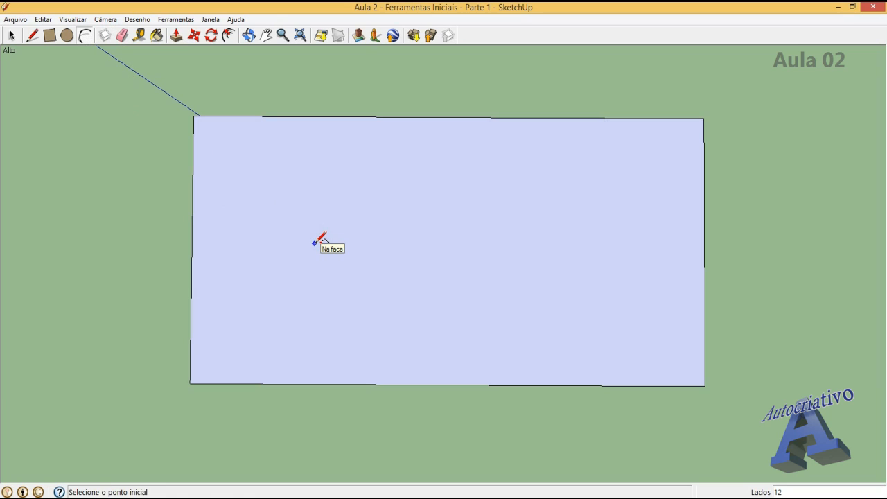
pyautogui.click(314, 243)
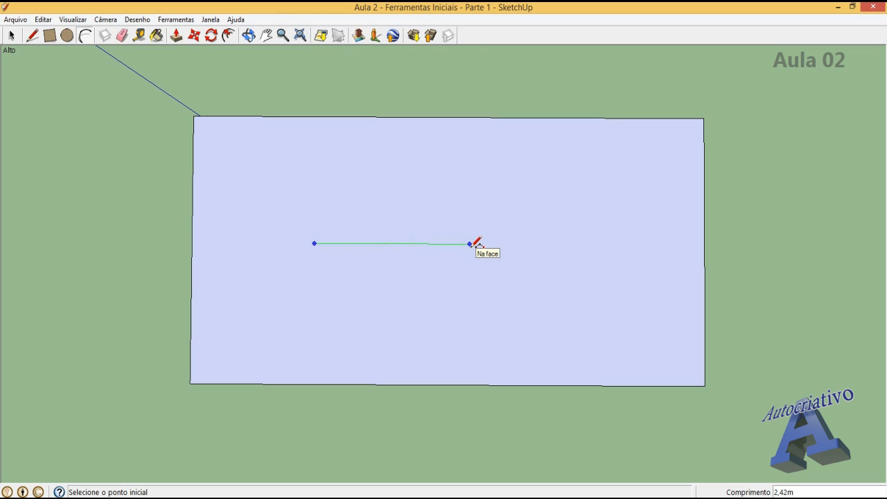
pyautogui.click(471, 243)
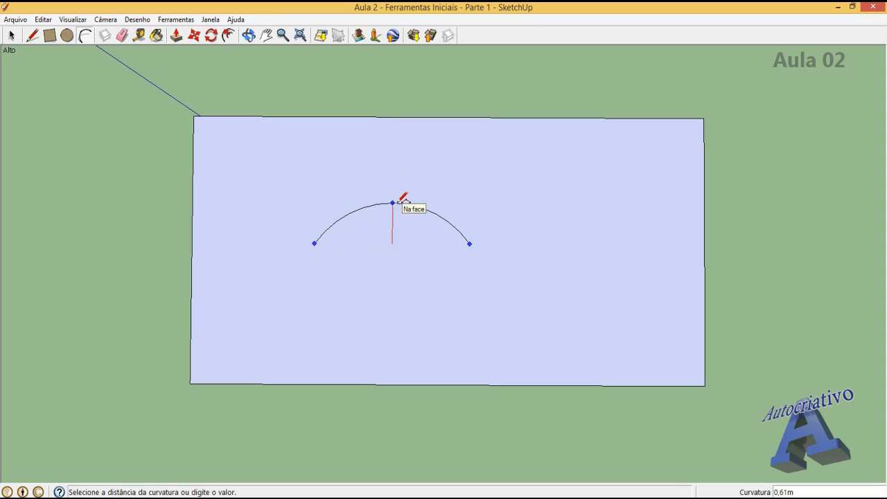
pyautogui.click(398, 202)
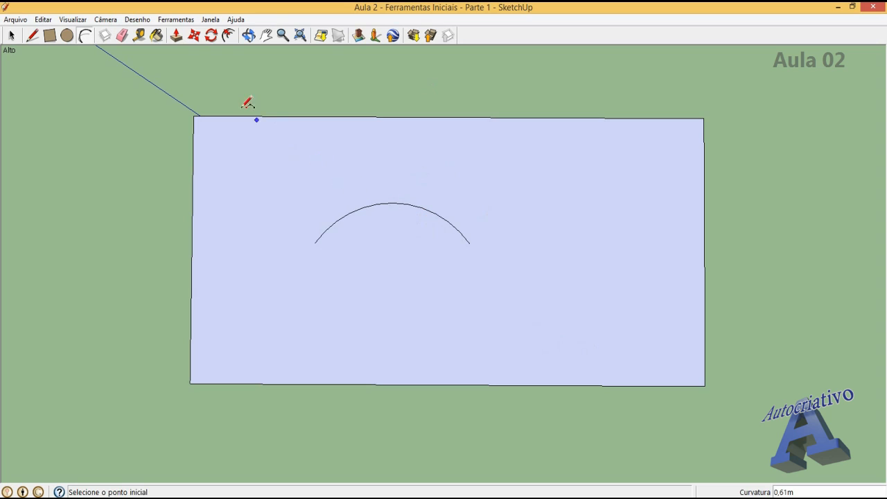
pyautogui.click(122, 35)
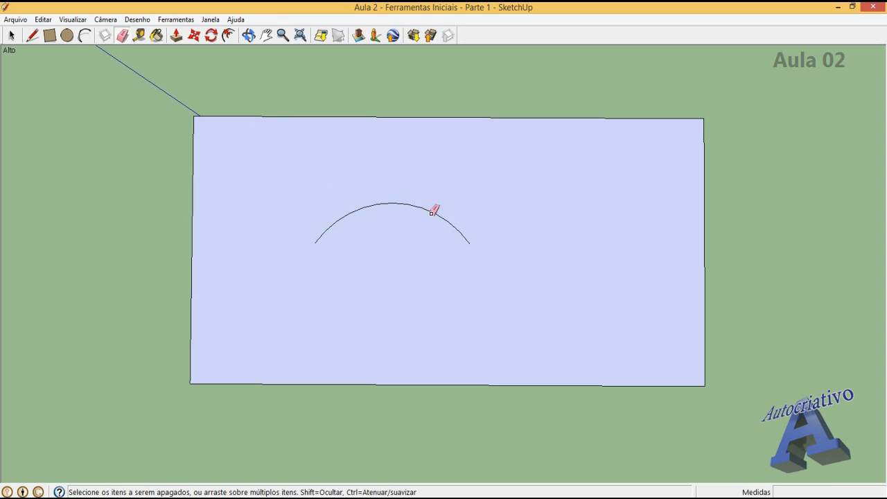
pyautogui.click(431, 213)
# Step: Round the rectangle's upper-left corner with a tangent arc of about 0.65 m radius, and erase the two leftover corner edges
pyautogui.click(84, 36)
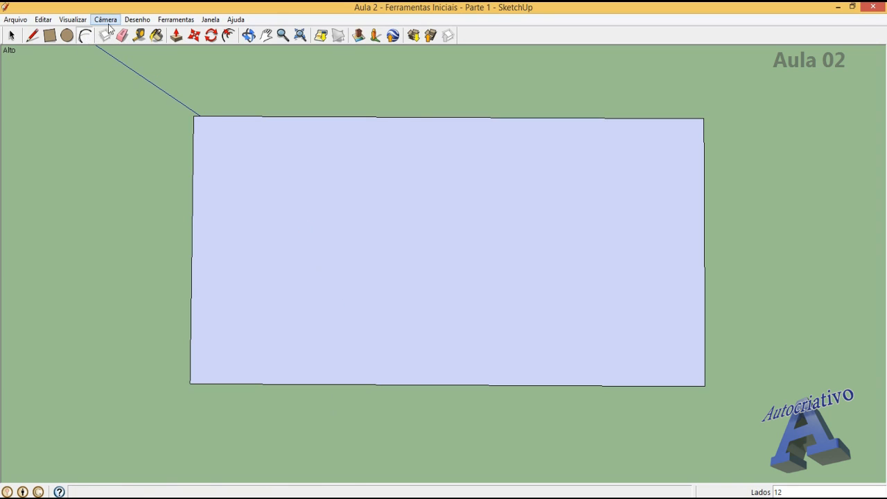
pyautogui.click(193, 157)
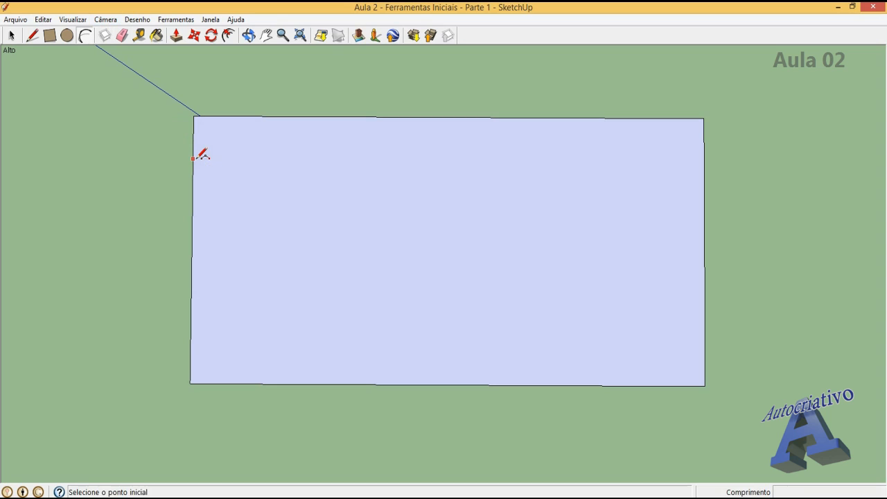
pyautogui.click(235, 116)
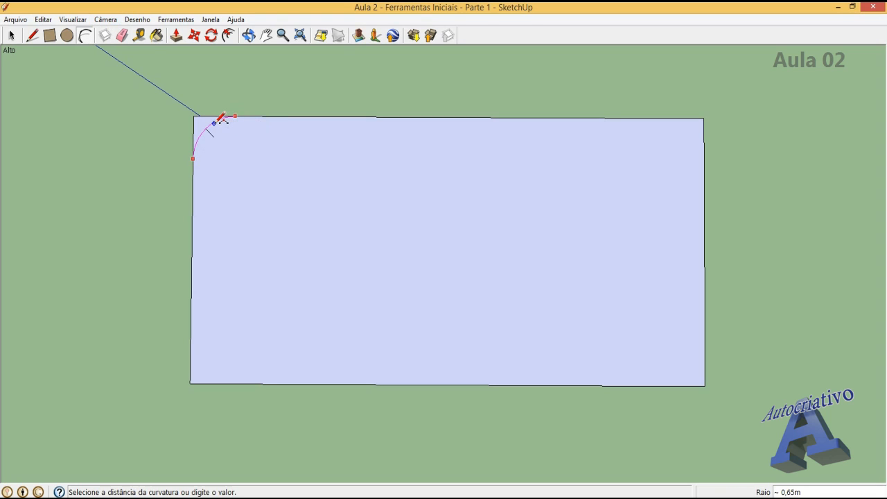
pyautogui.click(220, 118)
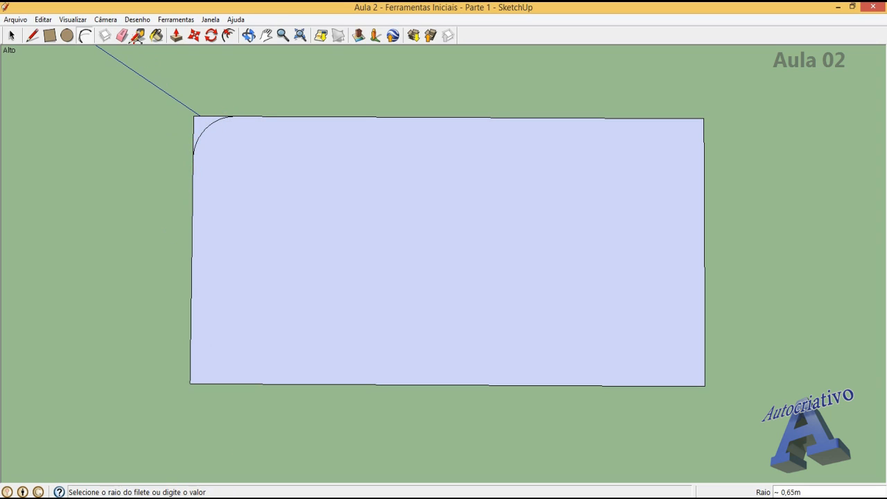
pyautogui.click(123, 36)
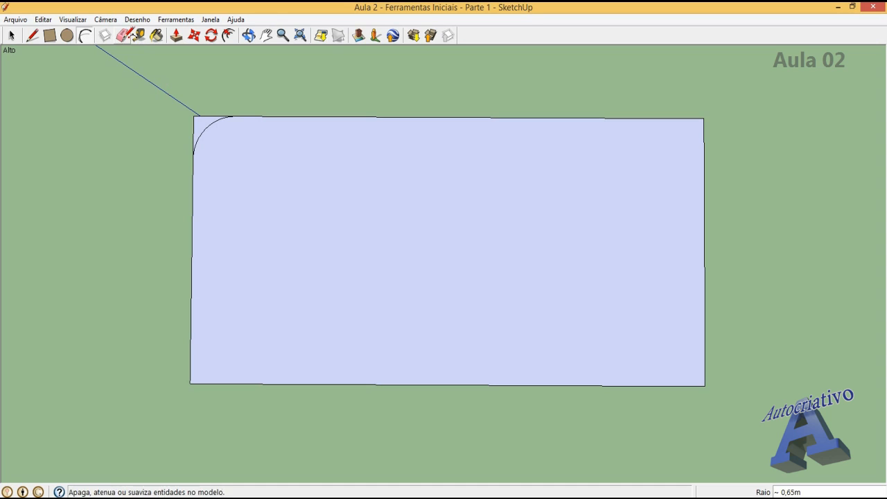
pyautogui.click(210, 116)
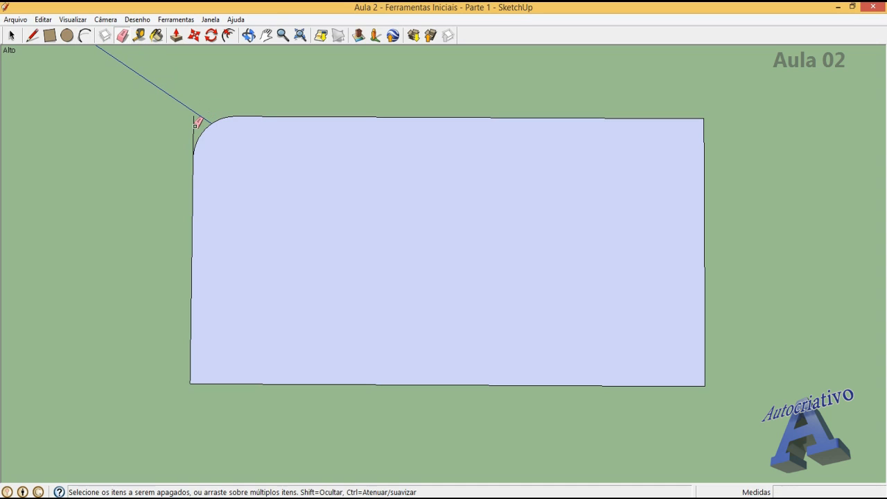
pyautogui.click(194, 127)
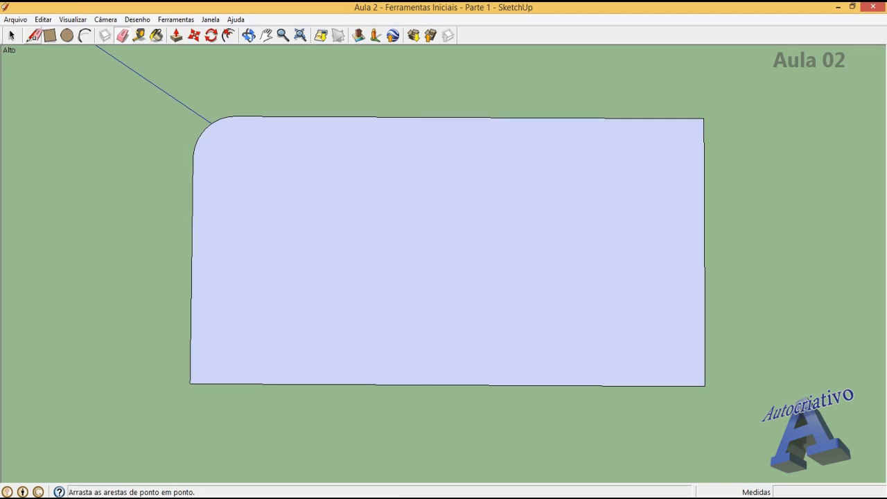
# Step: Draw a horizontal line about 3.40 m long across the middle of the face, and remove it with the Eraser
pyautogui.click(33, 38)
pyautogui.click(314, 202)
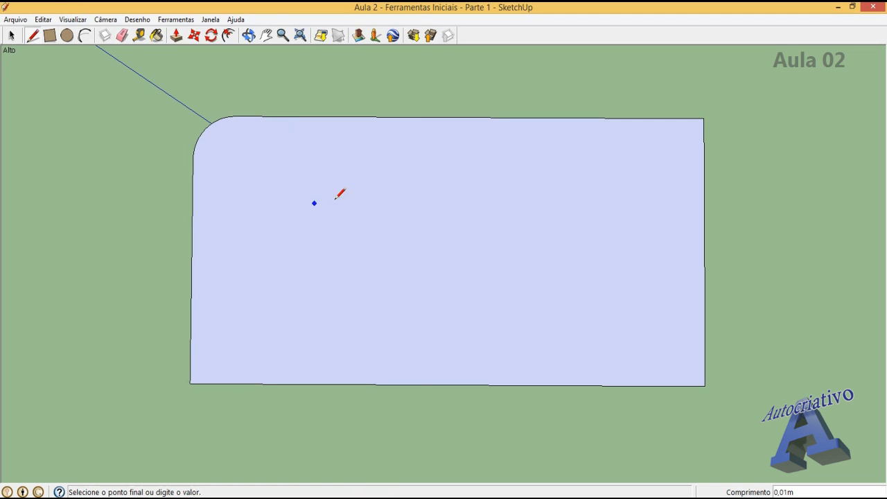
pyautogui.click(532, 203)
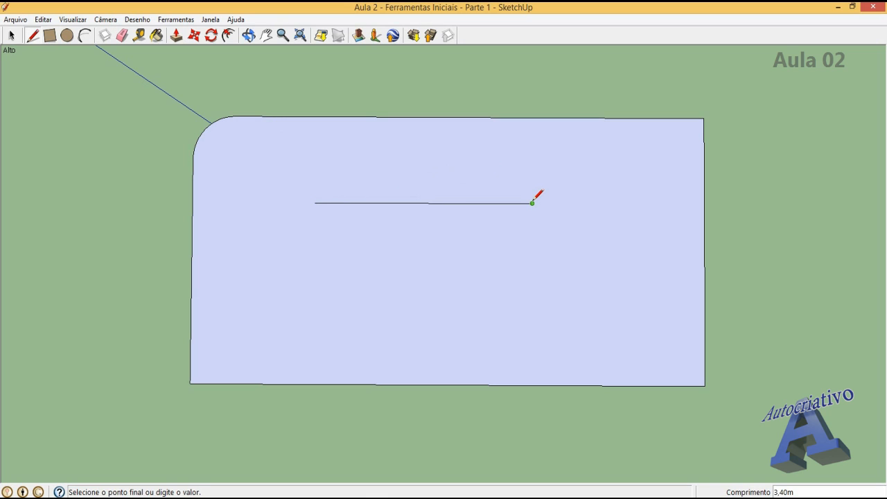
pyautogui.press('e')
pyautogui.click(417, 203)
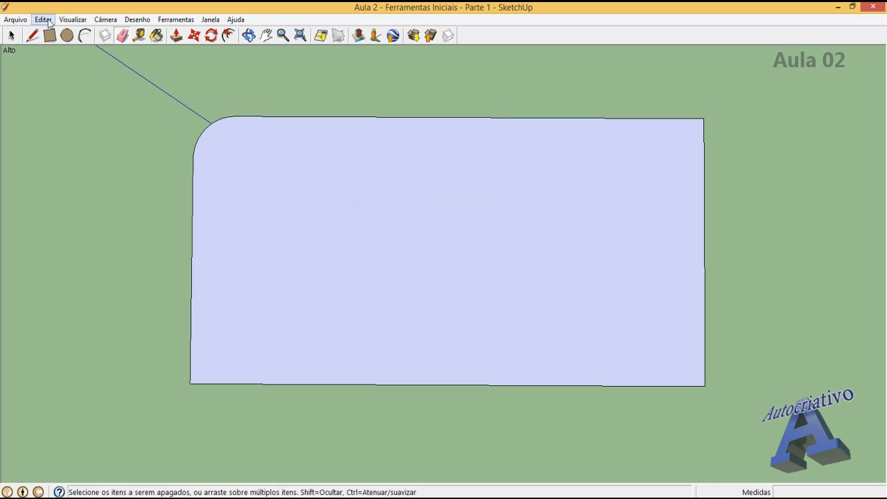
# Step: Draw a line parallel to the green axis on the face and a perpendicular line downward from its midpoint
pyautogui.click(32, 35)
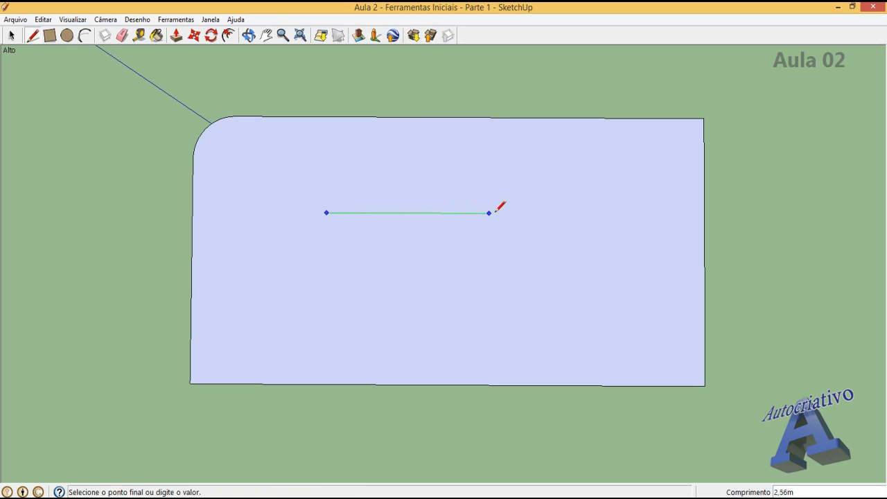
pyautogui.click(499, 213)
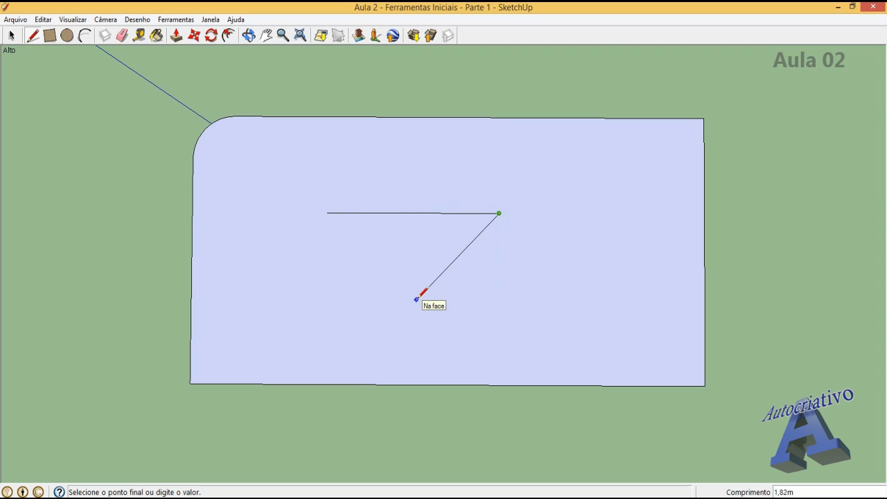
pyautogui.press('Escape')
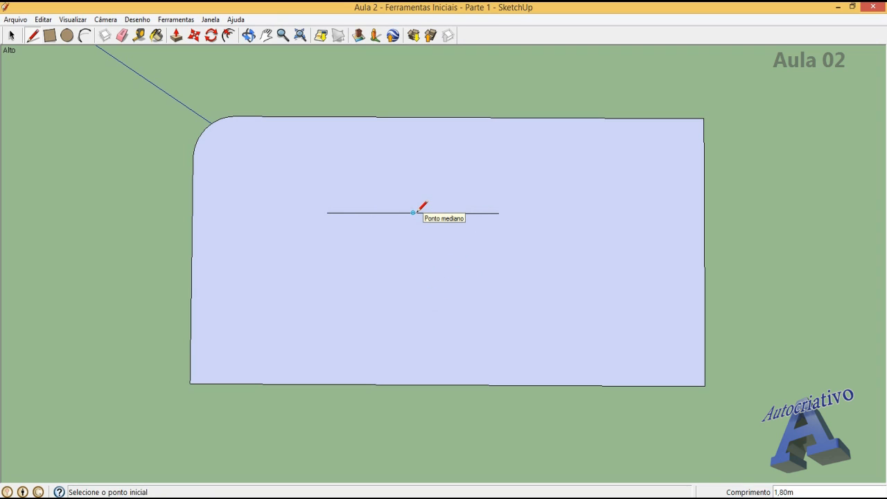
pyautogui.click(414, 212)
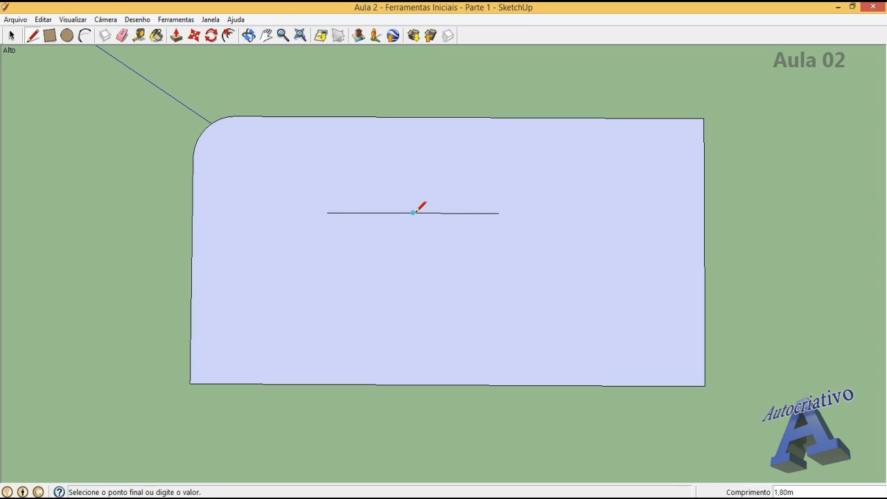
pyautogui.click(412, 297)
# Step: Erase both halves of the horizontal line and the perpendicular line from the face
pyautogui.press('e')
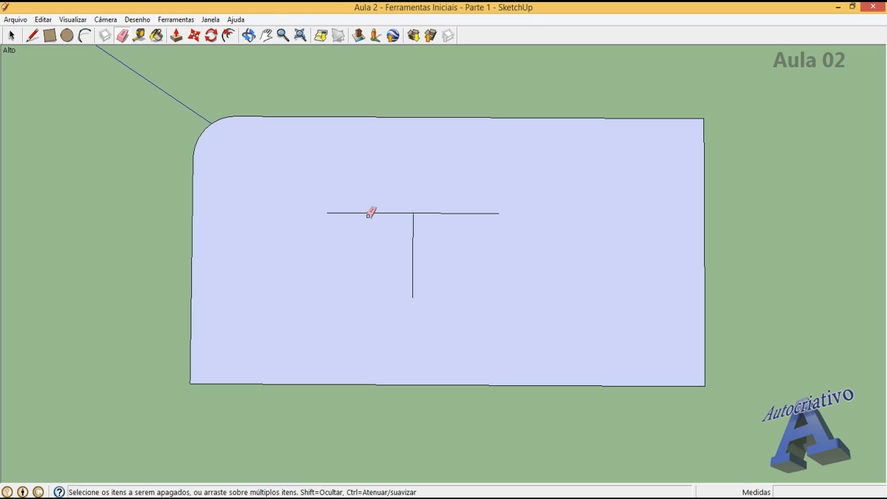
pyautogui.click(369, 213)
pyautogui.click(476, 212)
pyautogui.click(412, 223)
# Step: Round the rectangle's upper-right corner with a tangent arc of about 0.91 m radius, and erase the two leftover corner edges
pyautogui.click(84, 36)
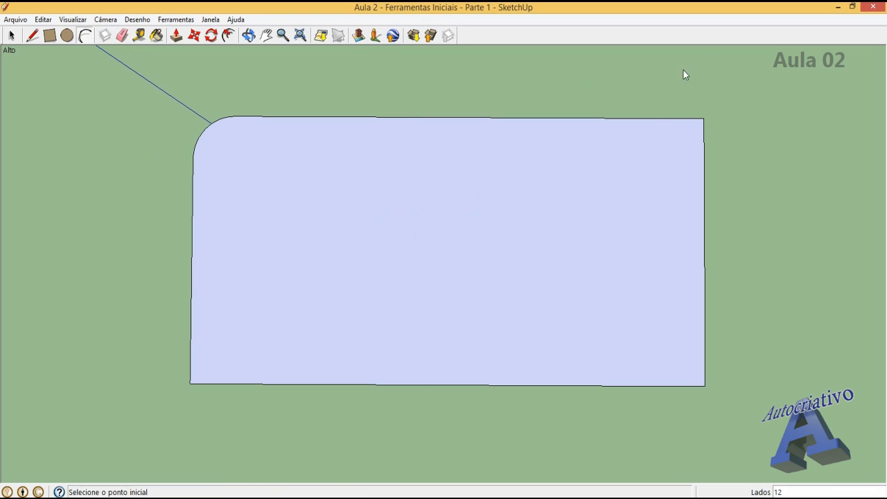
pyautogui.click(645, 118)
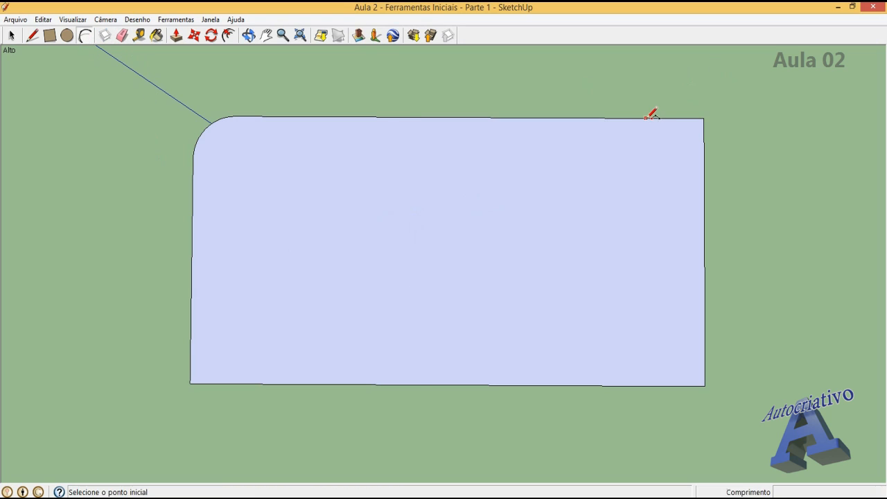
pyautogui.click(704, 179)
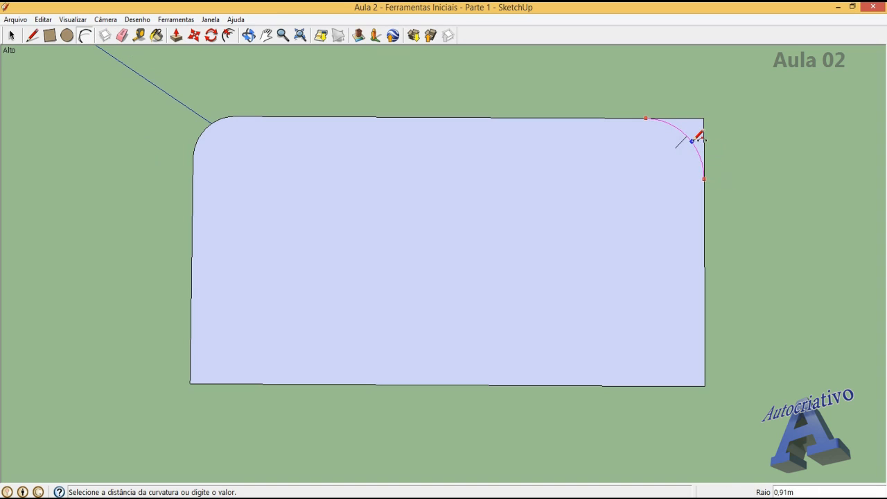
pyautogui.click(697, 142)
pyautogui.click(123, 36)
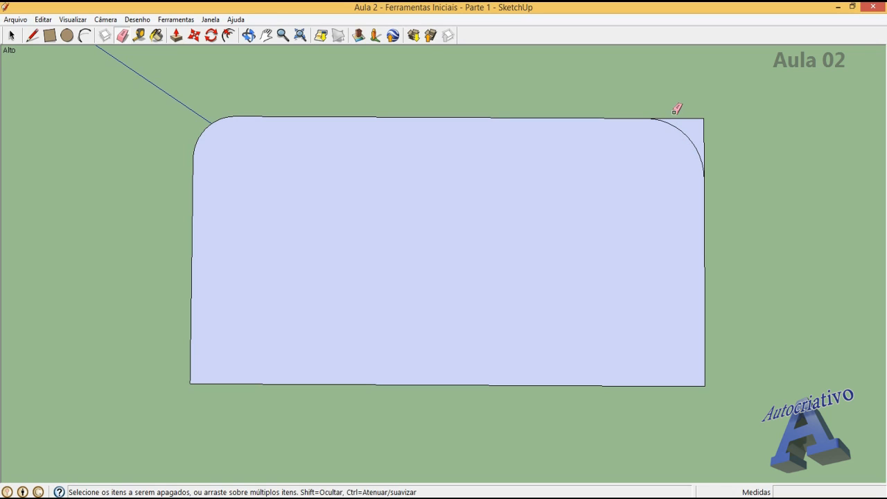
pyautogui.scroll(7, 691, 118)
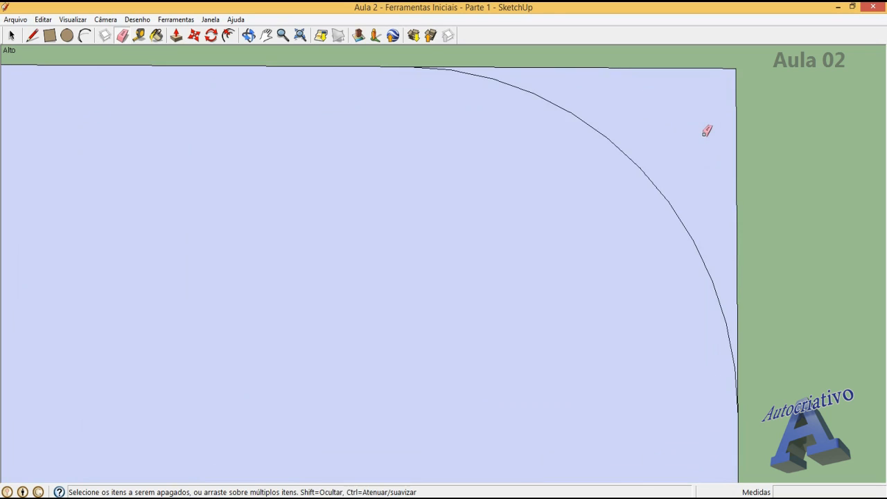
pyautogui.click(565, 67)
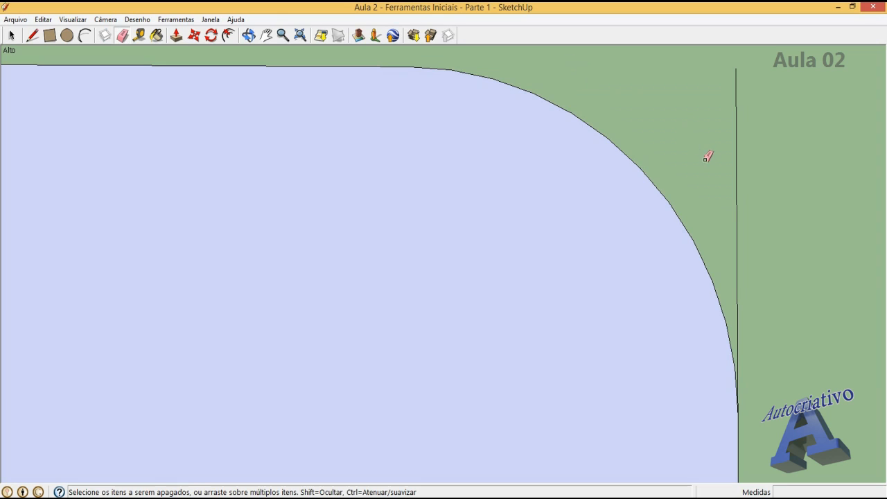
pyautogui.click(737, 161)
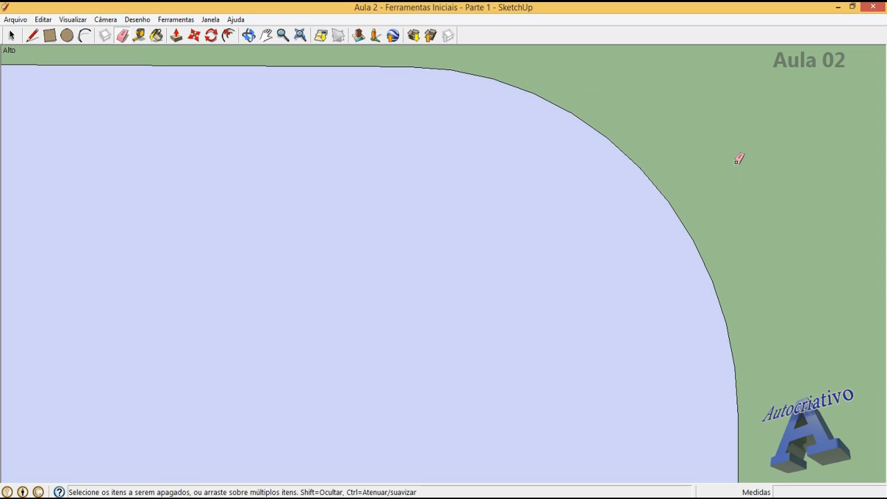
# Step: Zoom out and pan the view until the whole face with its two rounded corners is centred
pyautogui.scroll(-1, 641, 139)
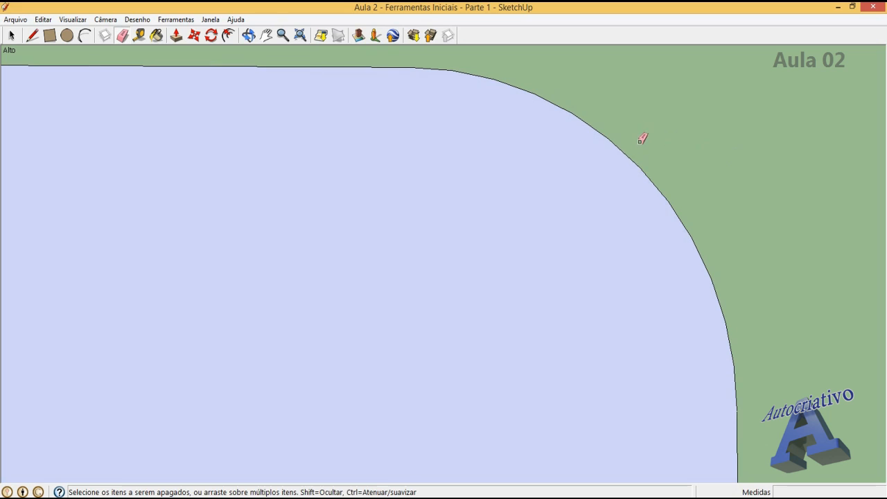
pyautogui.scroll(-3, 806, 178)
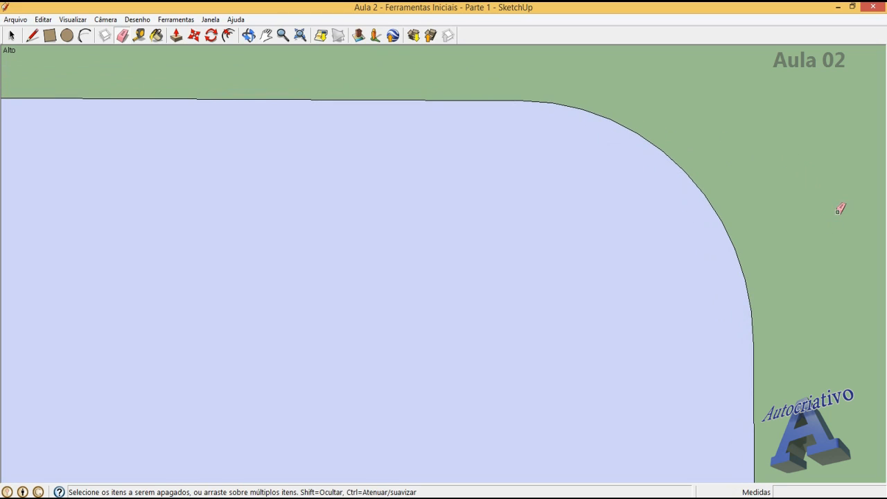
pyautogui.scroll(-4, 845, 192)
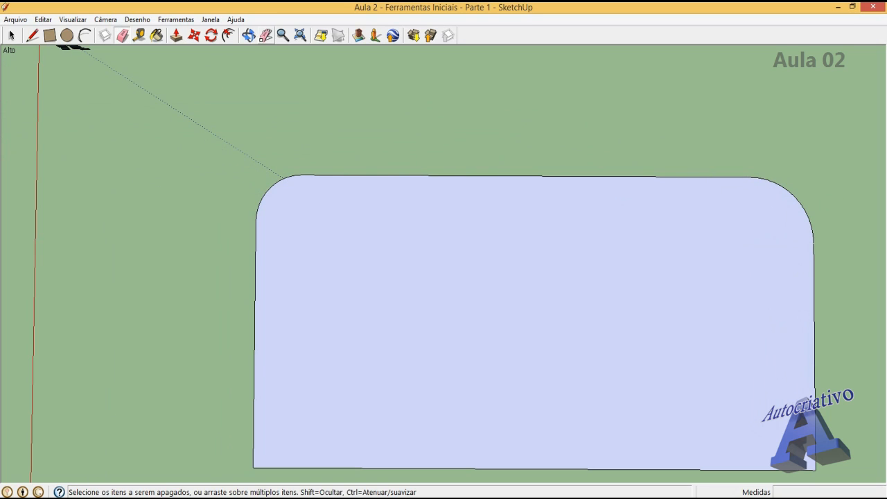
pyautogui.click(266, 35)
pyautogui.moveTo(352, 223); pyautogui.dragTo(278, 184)
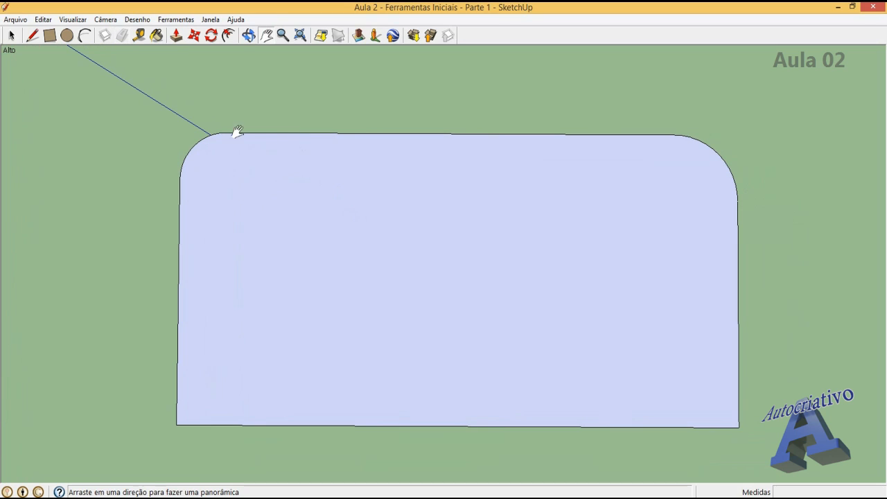
pyautogui.click(267, 43)
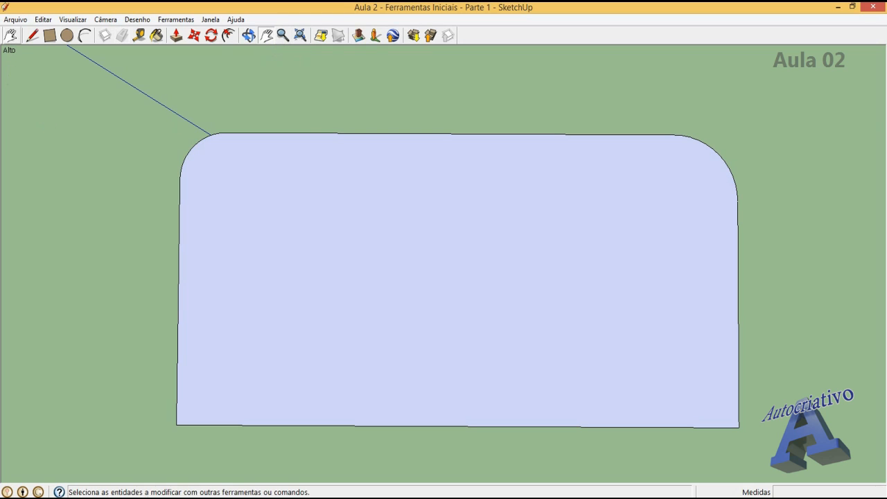